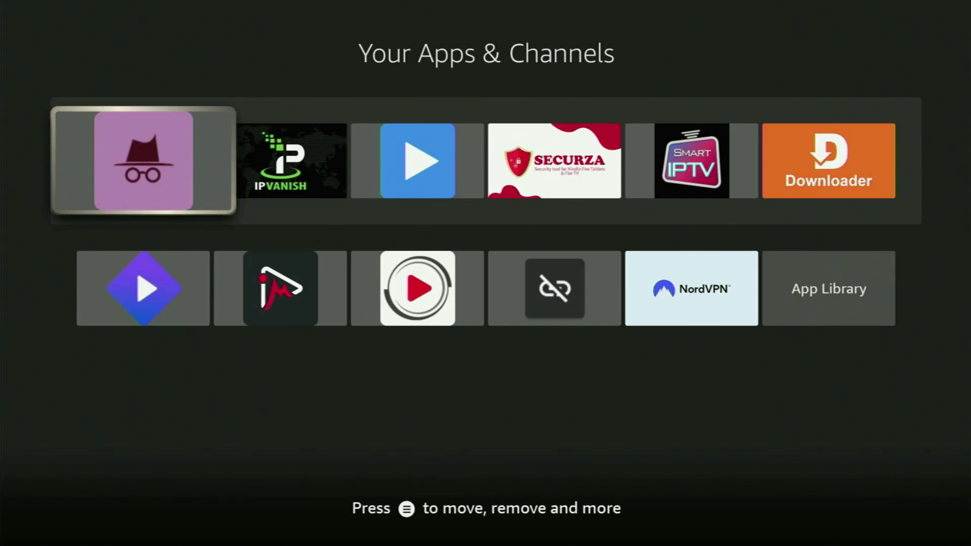
# Look through the installed apps and channels and locate Downloader among them
pyautogui.press('Right')
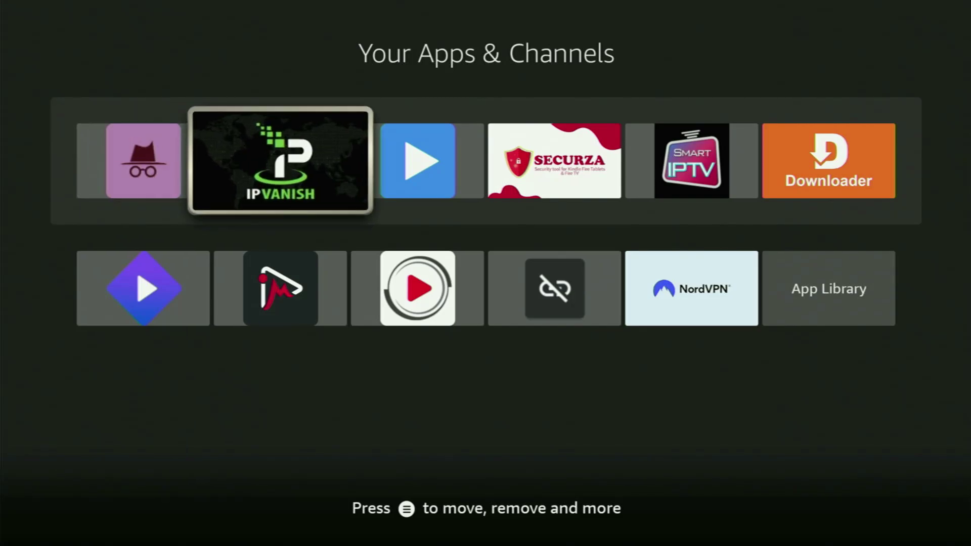
pyautogui.press('Right')
pyautogui.press('Right')
pyautogui.press('Right')
pyautogui.press('Right')
pyautogui.press('Left')
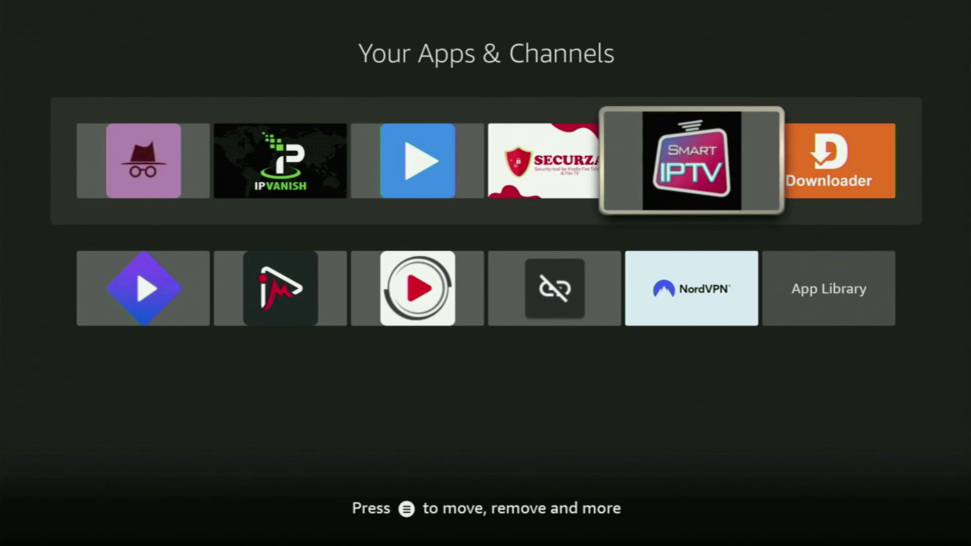
pyautogui.press('Down')
pyautogui.press('Left')
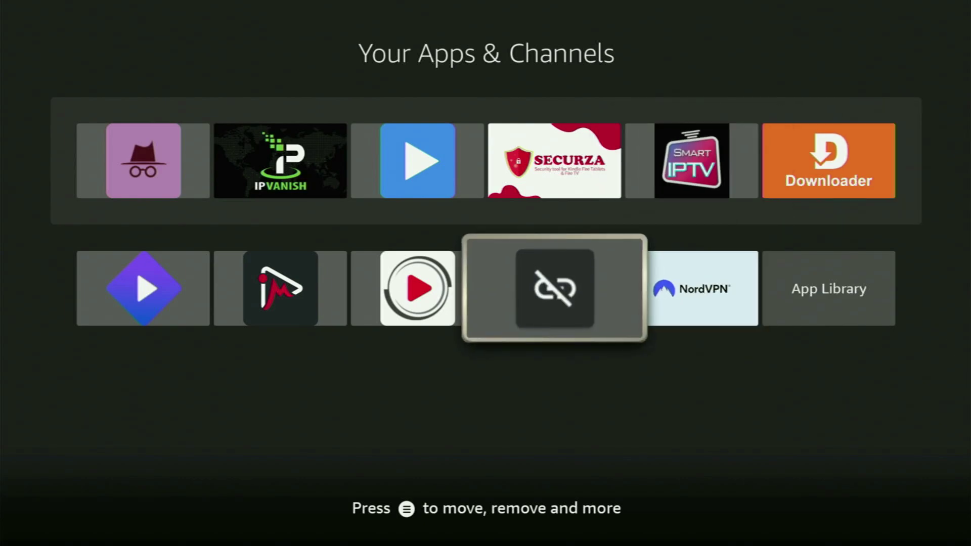
pyautogui.press('Left')
pyautogui.press('Left')
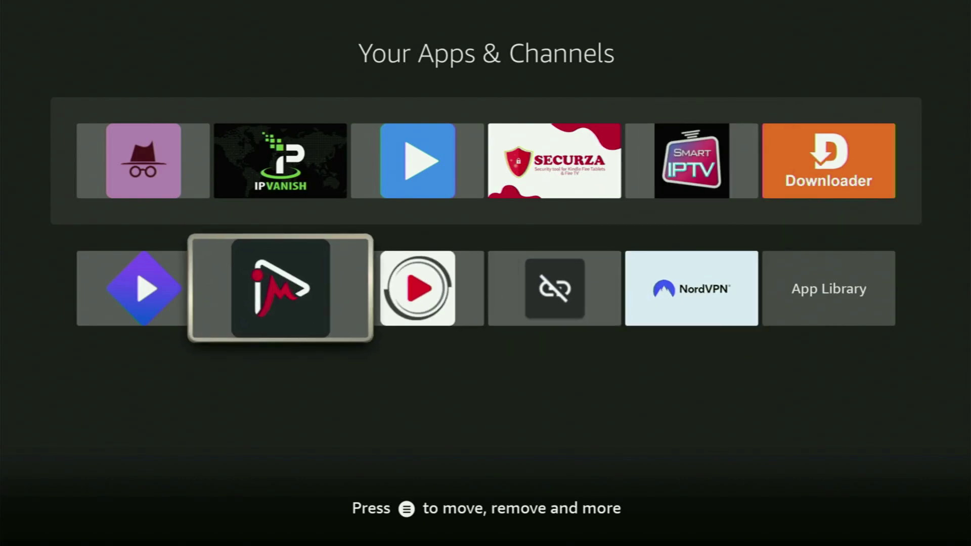
pyautogui.press('Up')
pyautogui.press('Right')
pyautogui.press('Right')
pyautogui.press('Right')
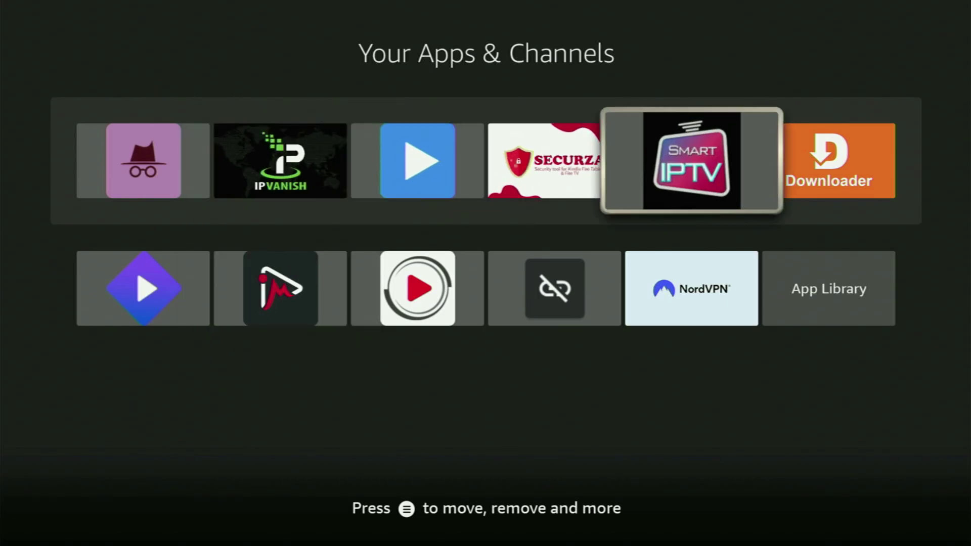
pyautogui.press('Right')
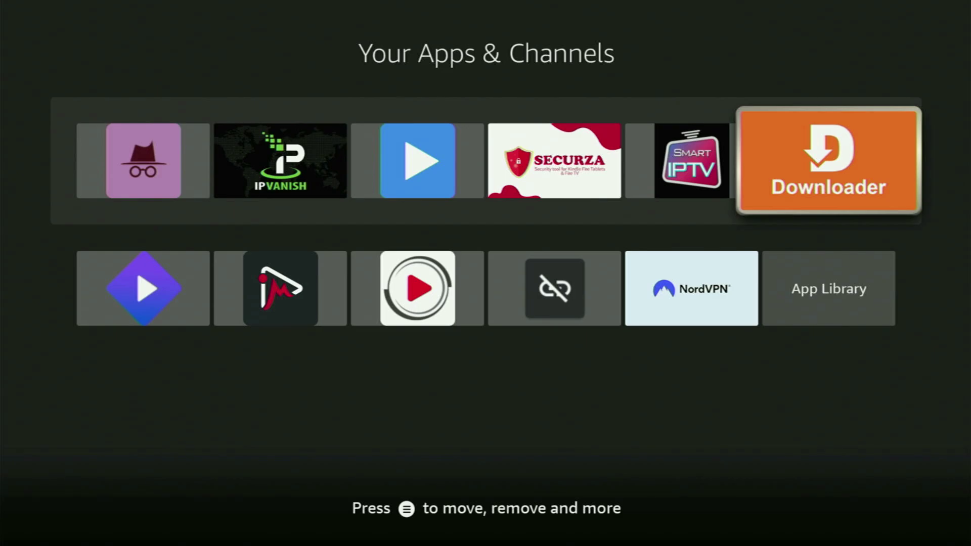
# Leave the apps overview and open the text search from the home screen
pyautogui.press('Escape')
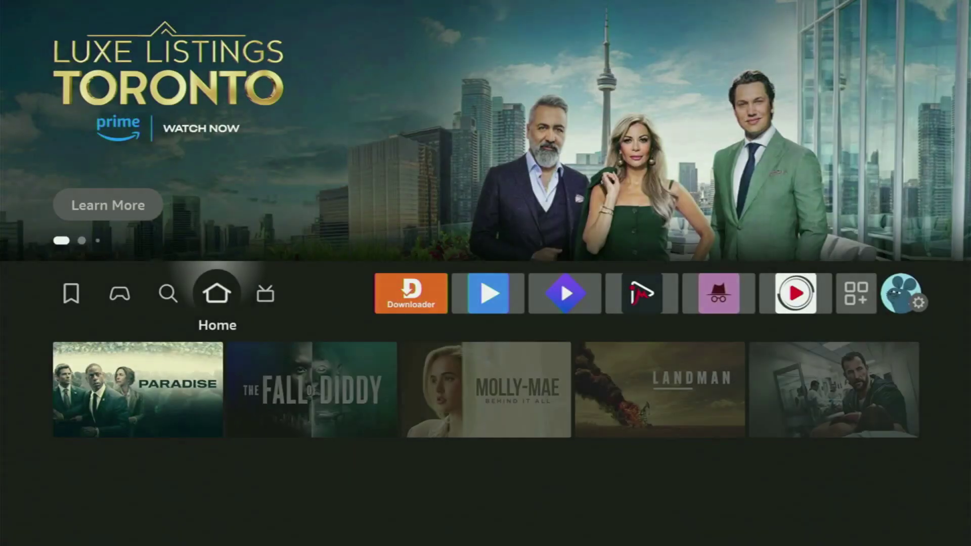
pyautogui.press('Left')
pyautogui.press('Down')
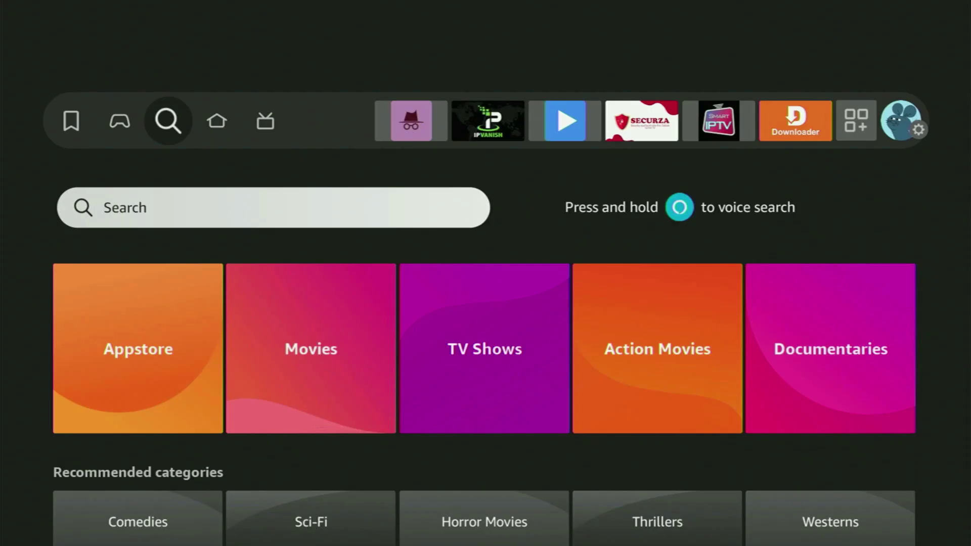
pyautogui.press('Return')
# Enter "Down" as the search term on the on-screen keyboard
pyautogui.press('Right')
pyautogui.press('Right')
pyautogui.press('Right')
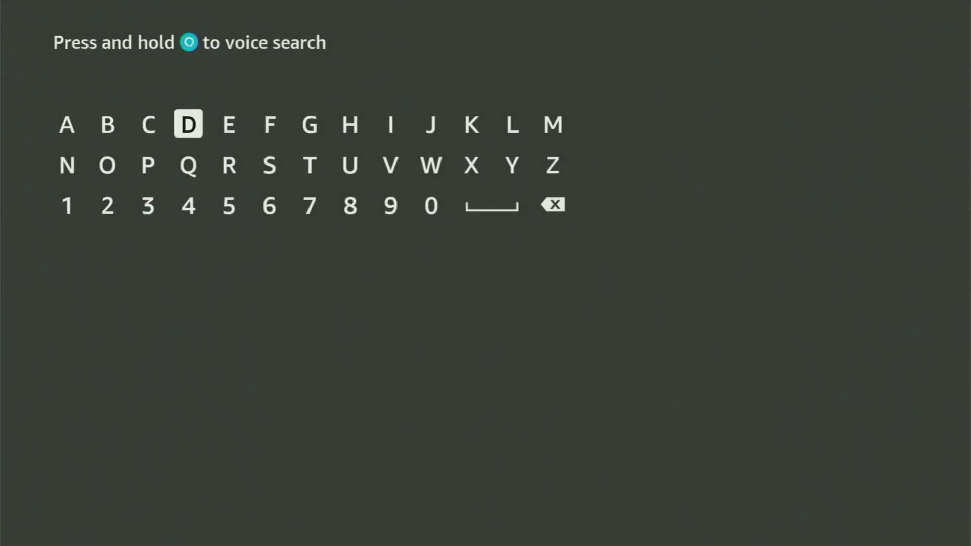
pyautogui.press('Return')
pyautogui.press('Down')
pyautogui.press('Left')
pyautogui.press('Left')
pyautogui.press('Return')
pyautogui.press('Right')
pyautogui.press('Right')
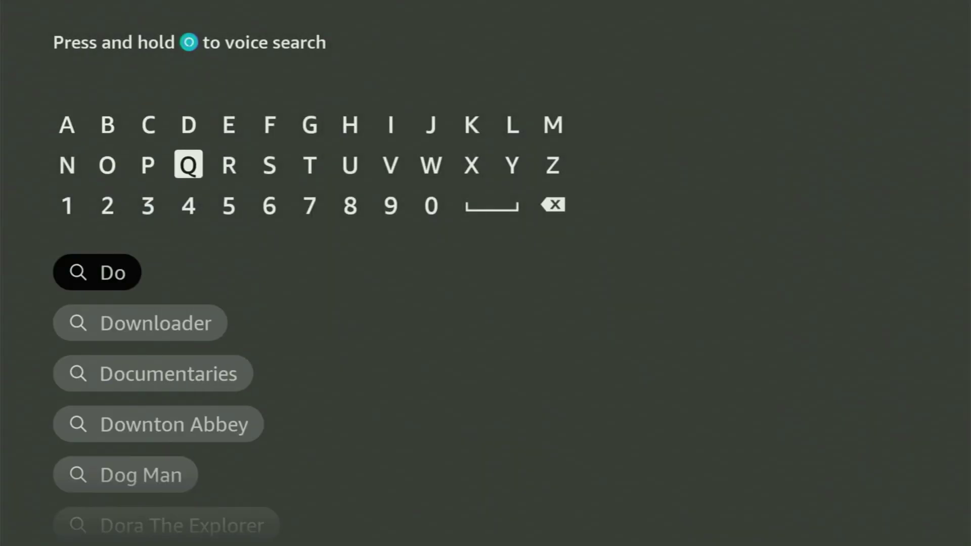
pyautogui.press('Right')
pyautogui.press('Right')
pyautogui.press('Right')
pyautogui.press('Right')
pyautogui.press('Right')
pyautogui.press('Right')
pyautogui.press('Return')
pyautogui.press('Left')
pyautogui.press('Left')
pyautogui.press('Left')
pyautogui.press('Left')
pyautogui.press('Left')
pyautogui.press('Left')
pyautogui.press('Left')
pyautogui.press('Left')
pyautogui.press('Left')
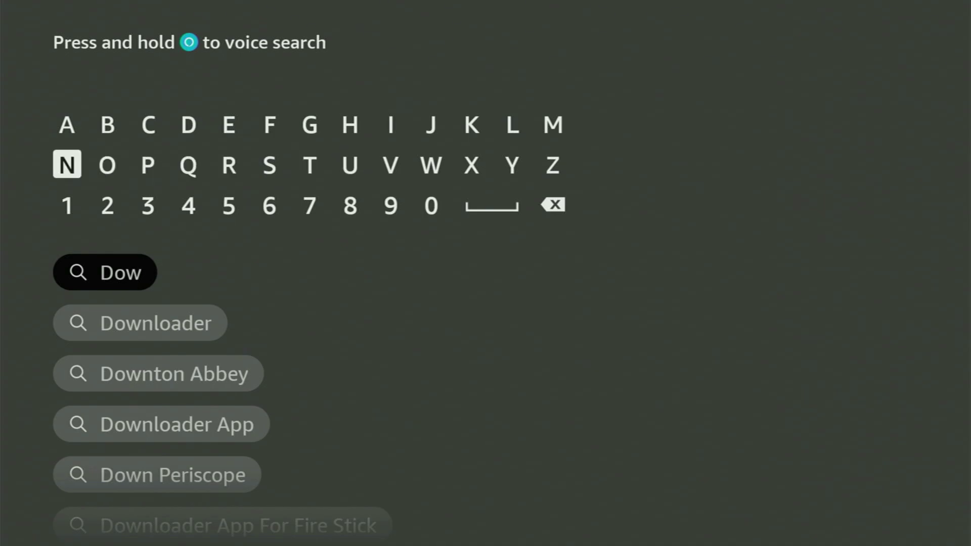
pyautogui.press('Left')
pyautogui.press('Right')
pyautogui.press('Return')
pyautogui.press('Right')
pyautogui.press('Right')
pyautogui.press('Right')
pyautogui.press('Right')
pyautogui.press('Right')
pyautogui.press('Right')
pyautogui.press('Right')
pyautogui.press('Right')
pyautogui.press('Right')
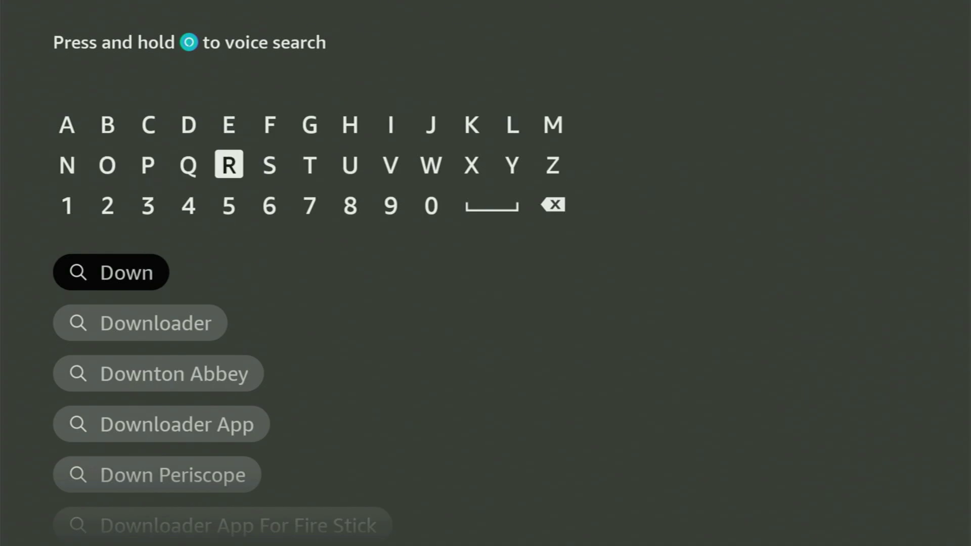
pyautogui.press('Right')
pyautogui.press('Left')
pyautogui.press('Left')
pyautogui.press('Left')
pyautogui.press('Left')
pyautogui.press('Left')
pyautogui.press('Left')
pyautogui.press('Left')
pyautogui.press('Left')
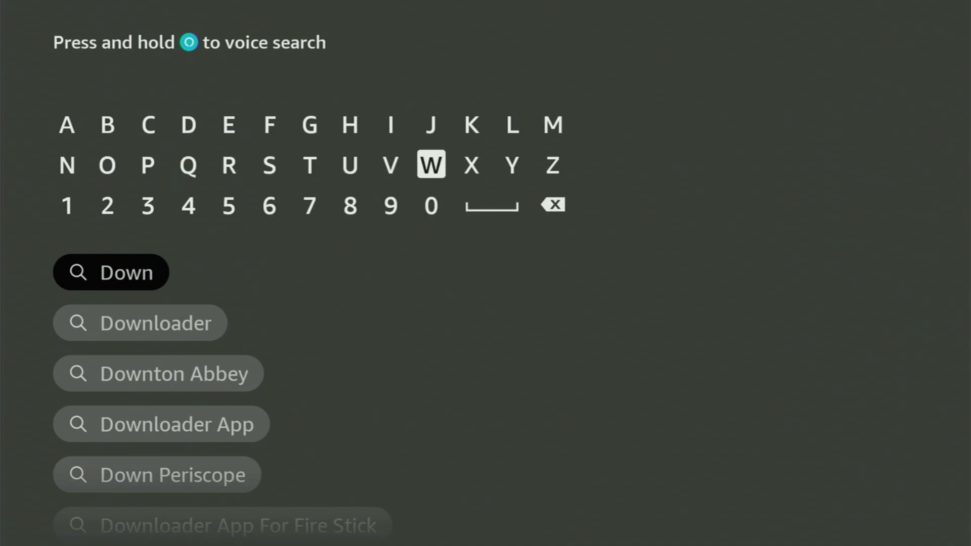
# Run the search with the suggested term "Downloader"
pyautogui.press('Down')
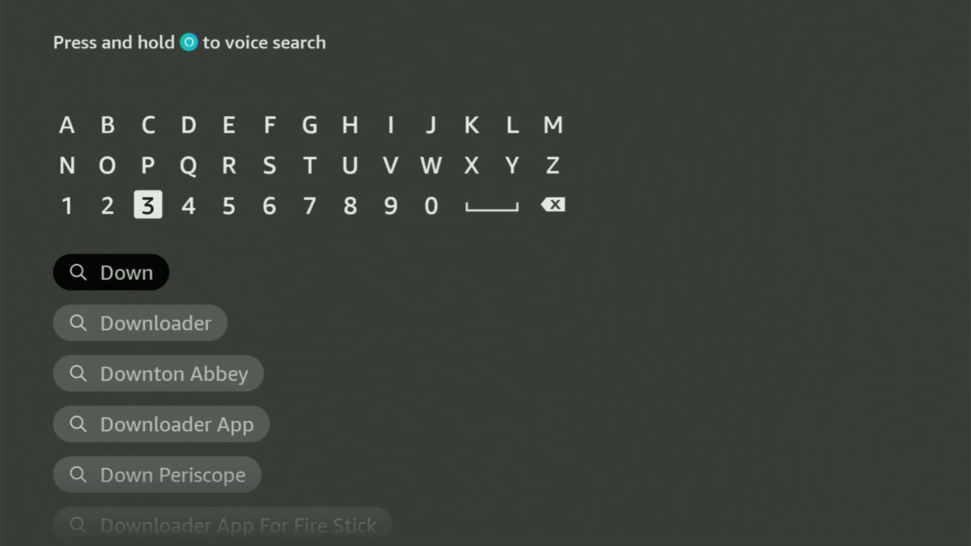
pyautogui.press('Down')
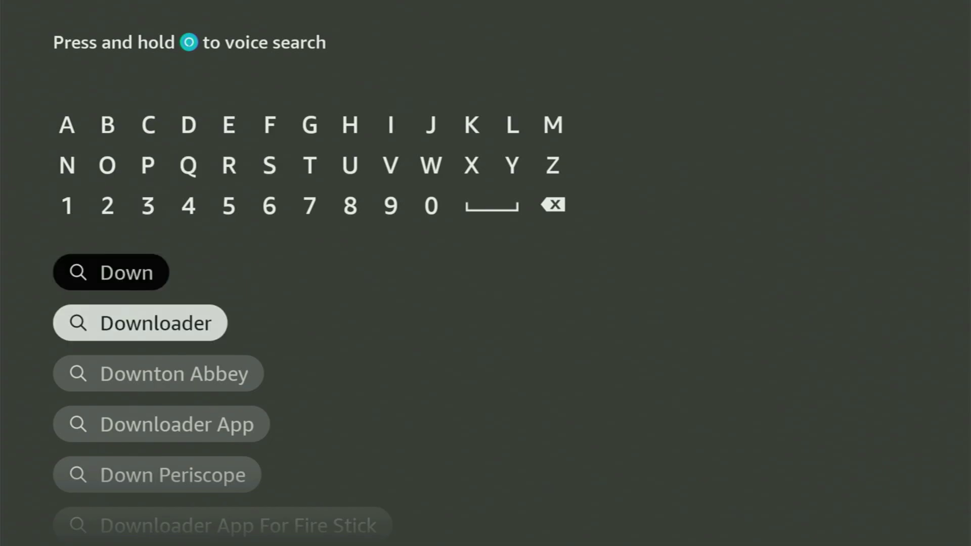
pyautogui.press('Return')
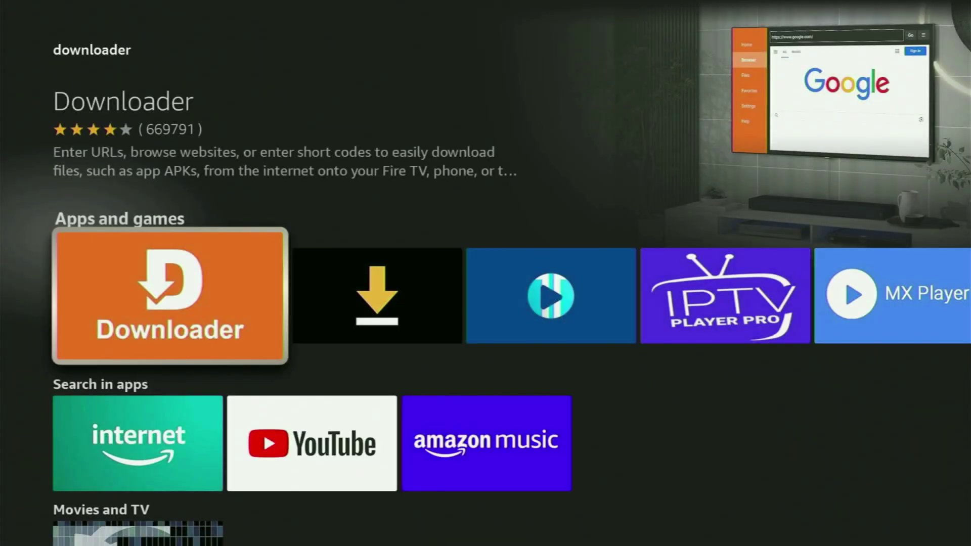
pyautogui.press('Right')
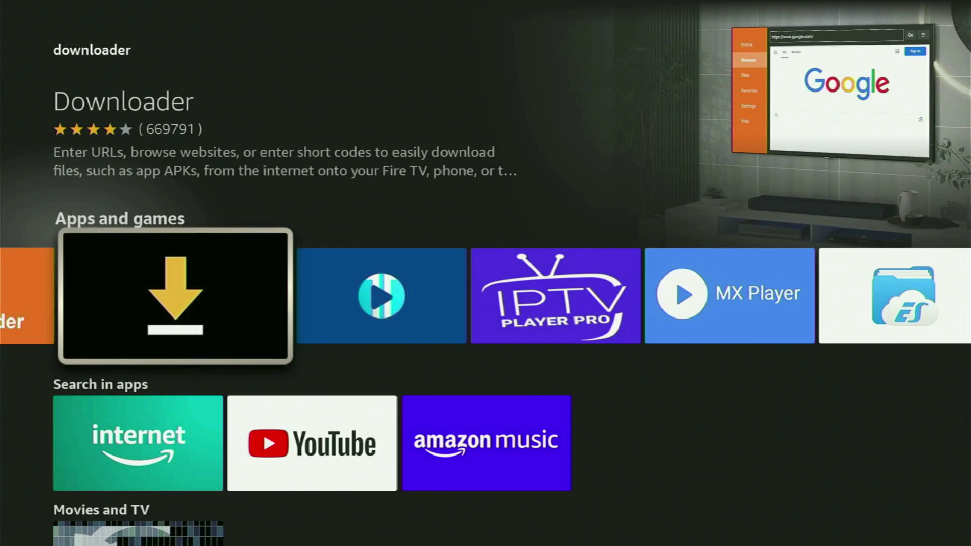
pyautogui.press('Down')
pyautogui.press('Down')
pyautogui.press('Down')
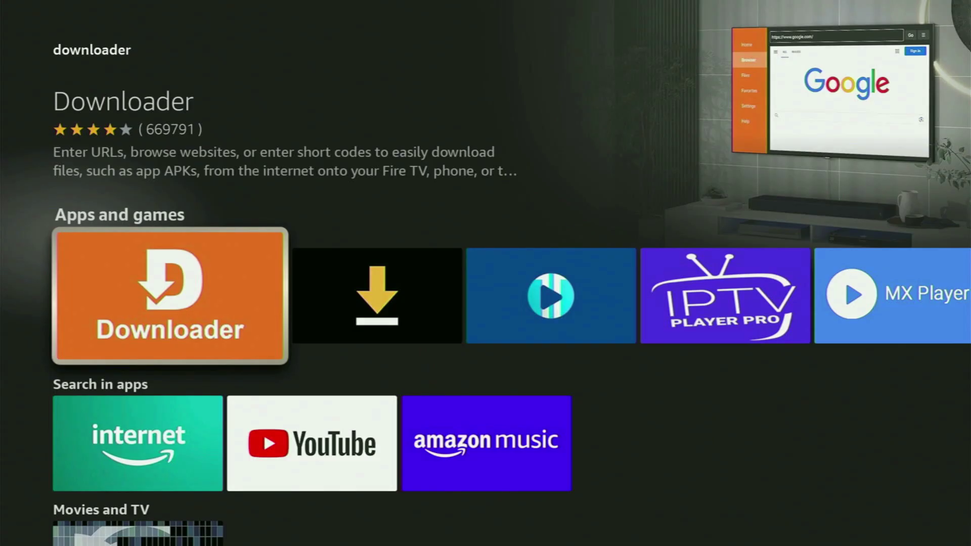
# Return to the home screen and bring up the device settings
pyautogui.press('Home')
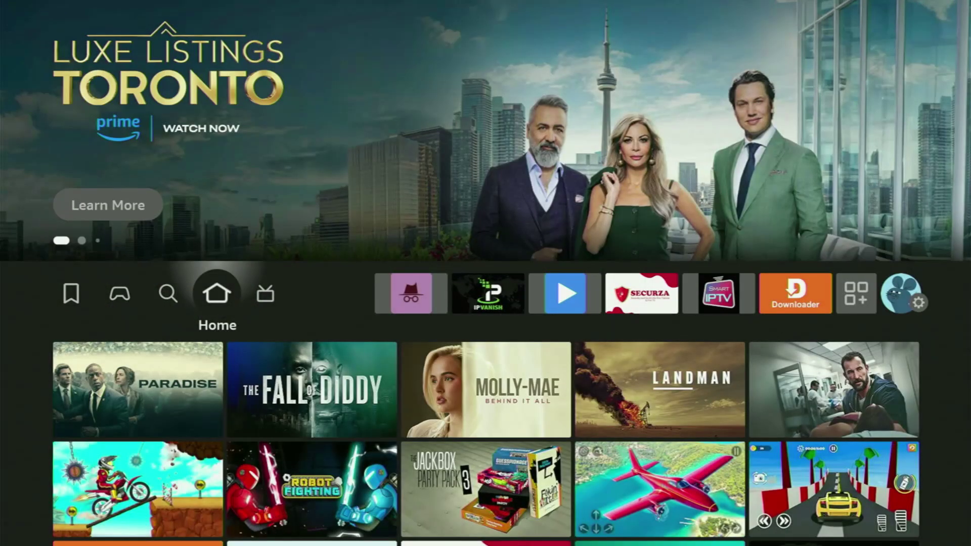
pyautogui.press('Right')
pyautogui.press('Right')
pyautogui.press('Right')
pyautogui.press('Right')
pyautogui.press('Right')
pyautogui.press('Right')
pyautogui.press('Right')
pyautogui.press('Right')
pyautogui.press('Right')
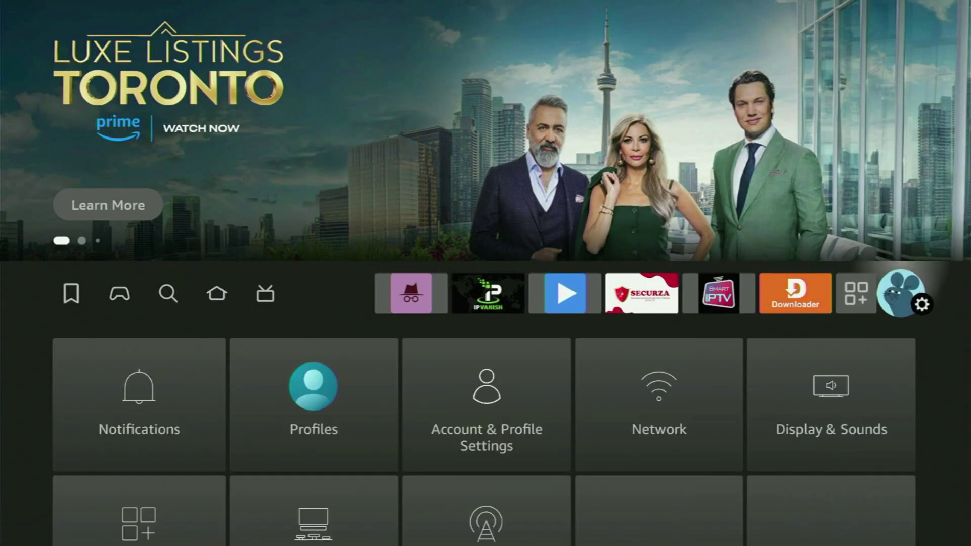
# Open the My Fire TV section of the device settings
pyautogui.press('Down')
pyautogui.press('Down')
pyautogui.press('Down')
pyautogui.press('Right')
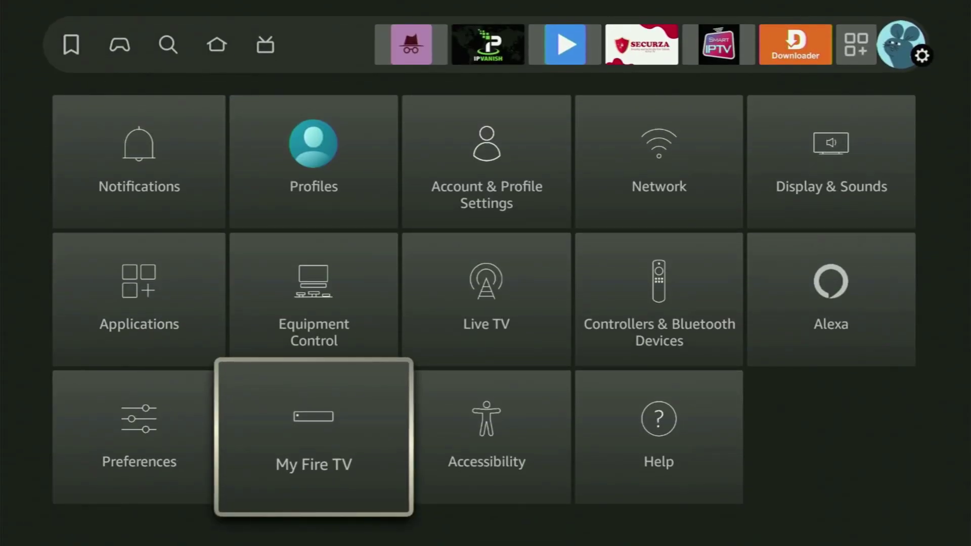
pyautogui.press('Return')
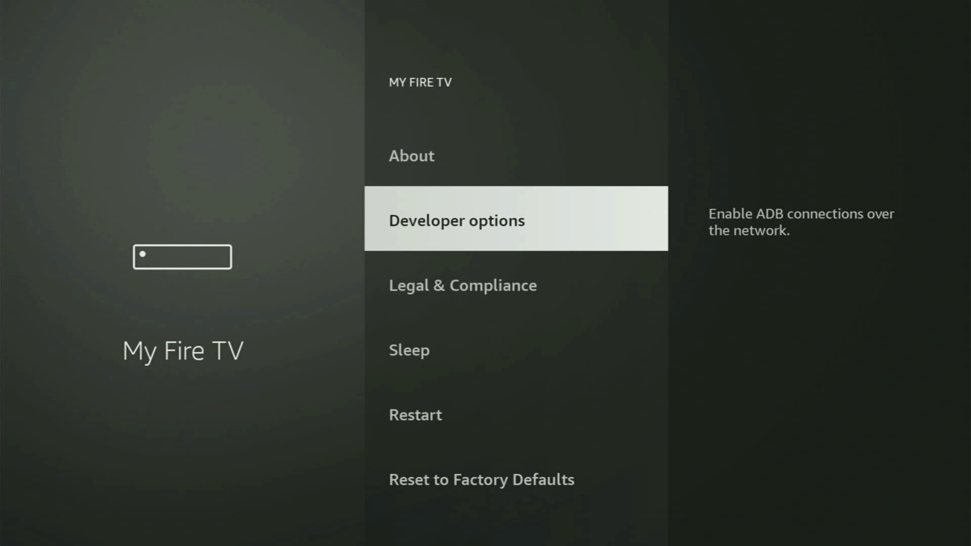
# Examine the My Fire TV entries from About through Restart, checking whether Developer options is listed
pyautogui.press('Up')
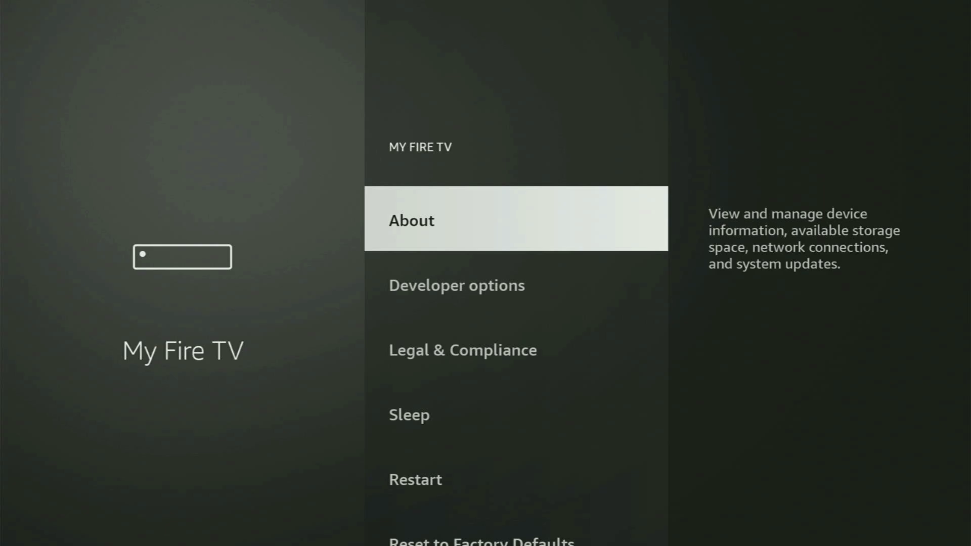
pyautogui.press('Down')
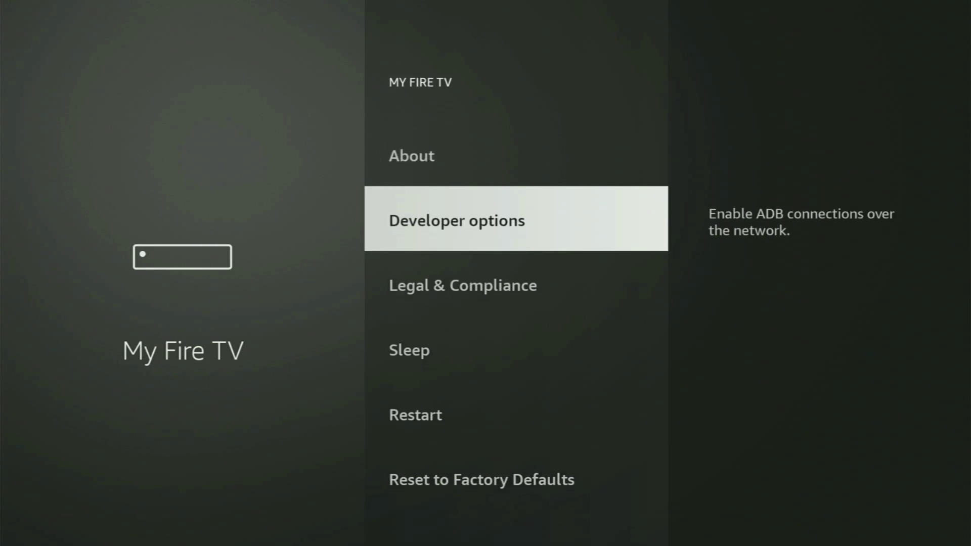
pyautogui.press('Down')
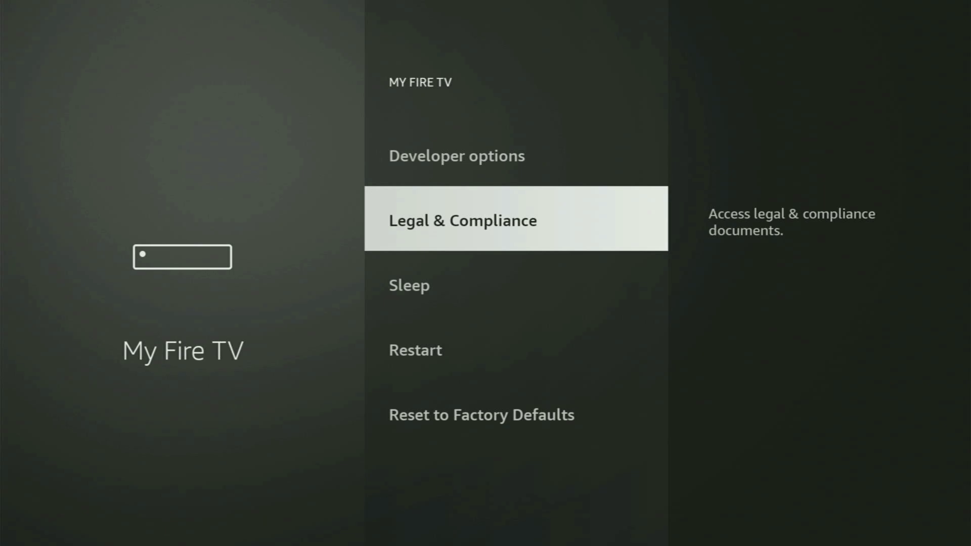
pyautogui.press('Down')
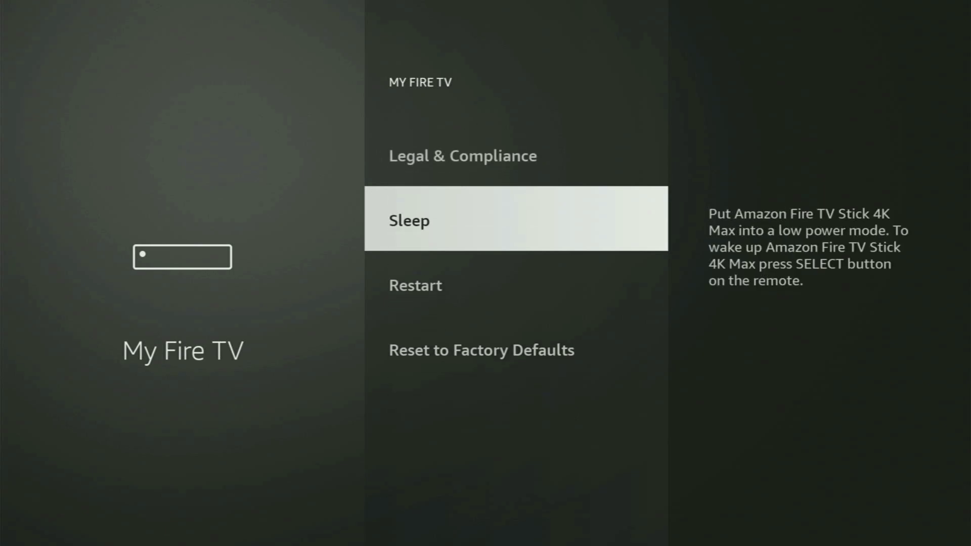
pyautogui.press('Down')
pyautogui.press('Up')
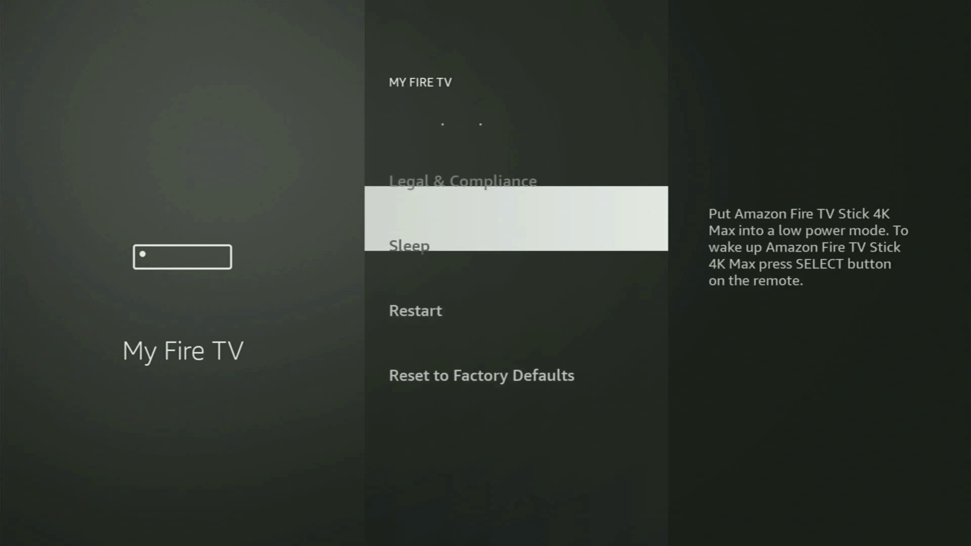
pyautogui.press('Up')
pyautogui.press('Up')
pyautogui.press('Up')
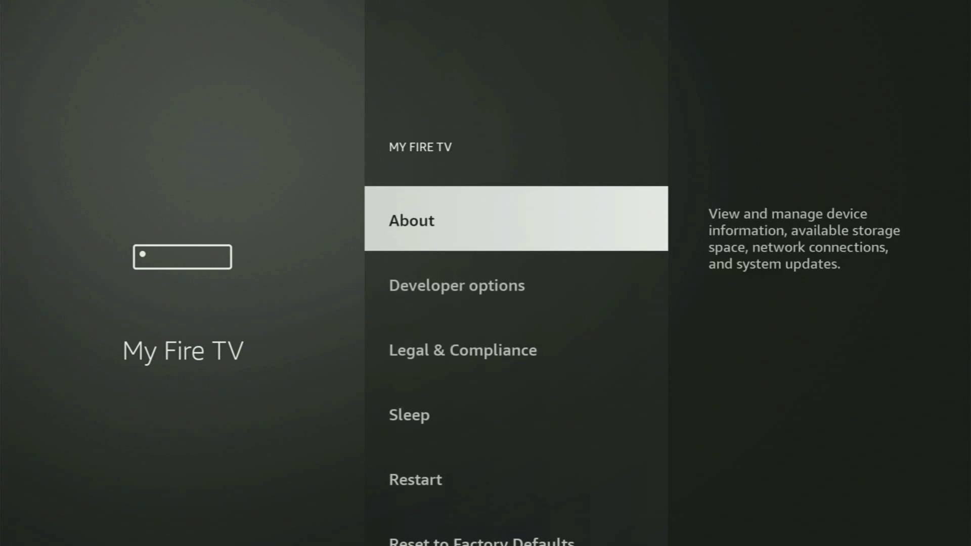
# Open About, activate the Fire TV Stick 4K Max entry repeatedly, and return to the My Fire TV list
pyautogui.press('Return')
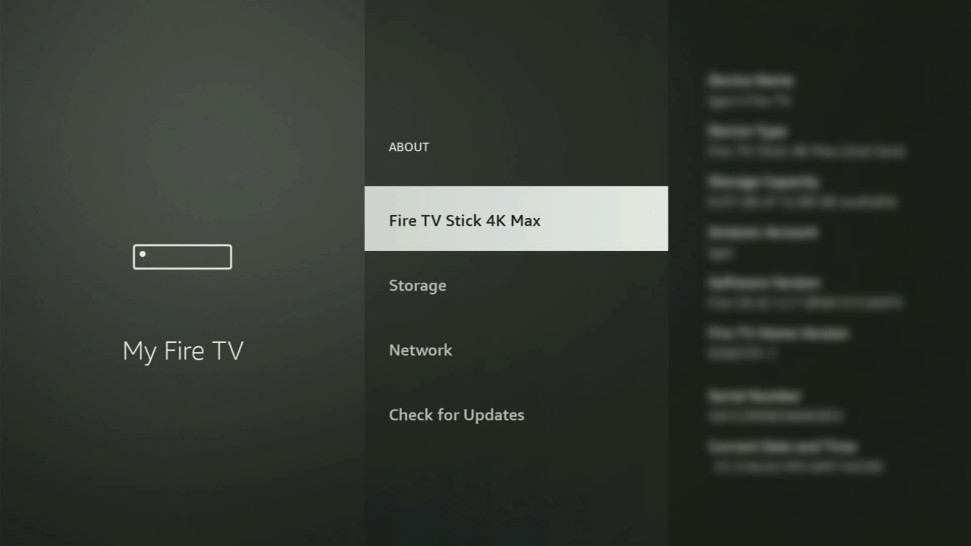
pyautogui.press('Return')
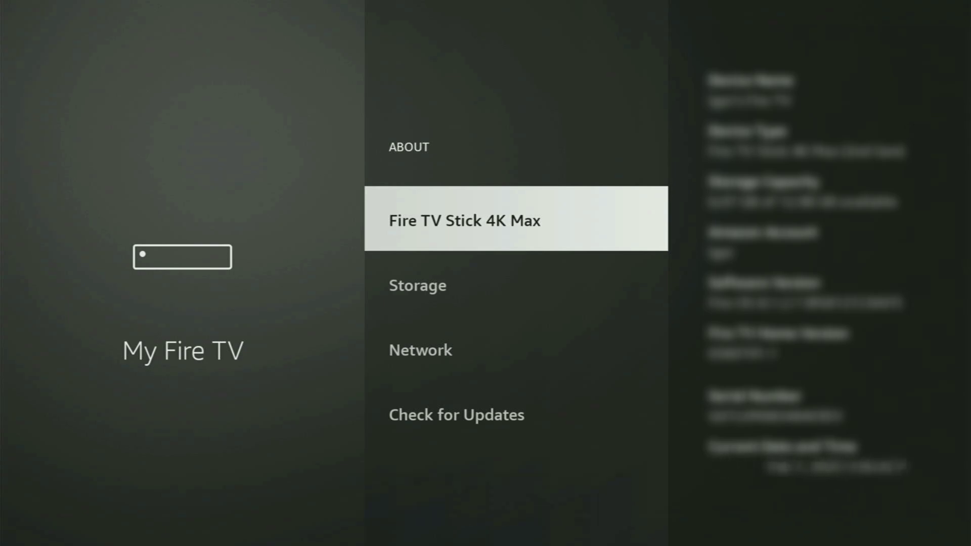
pyautogui.press('Return')
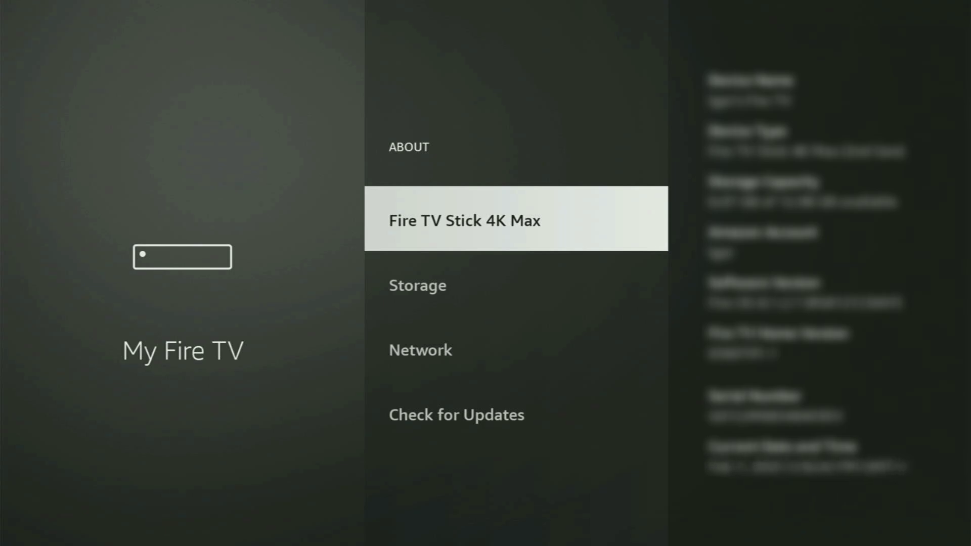
pyautogui.press('Escape')
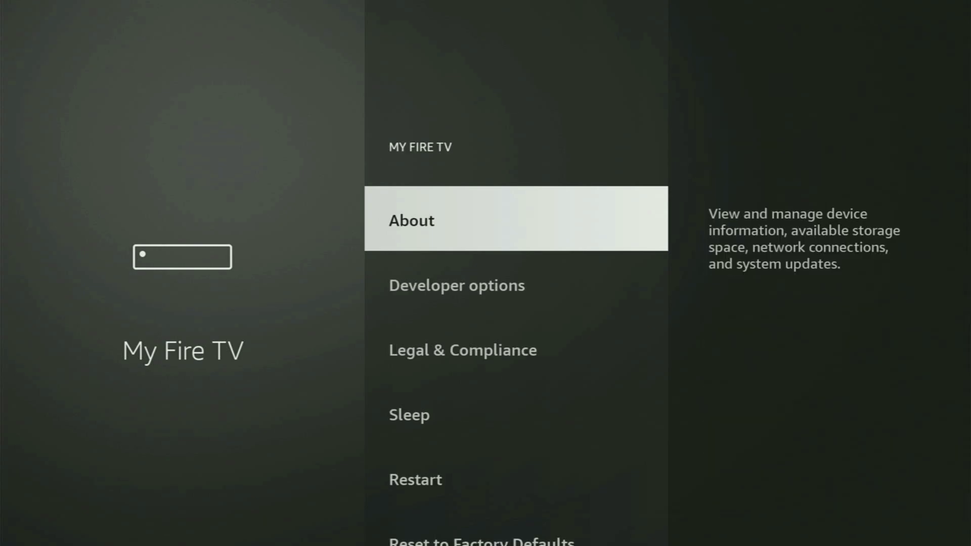
# In Developer options, switch ADB debugging off and back on, and move on to Install unknown apps
pyautogui.press('Down')
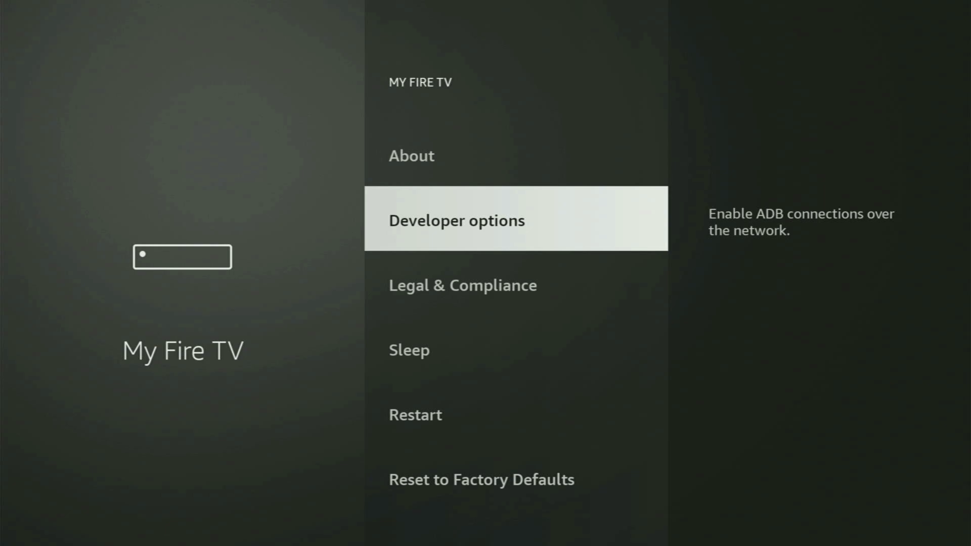
pyautogui.press('Return')
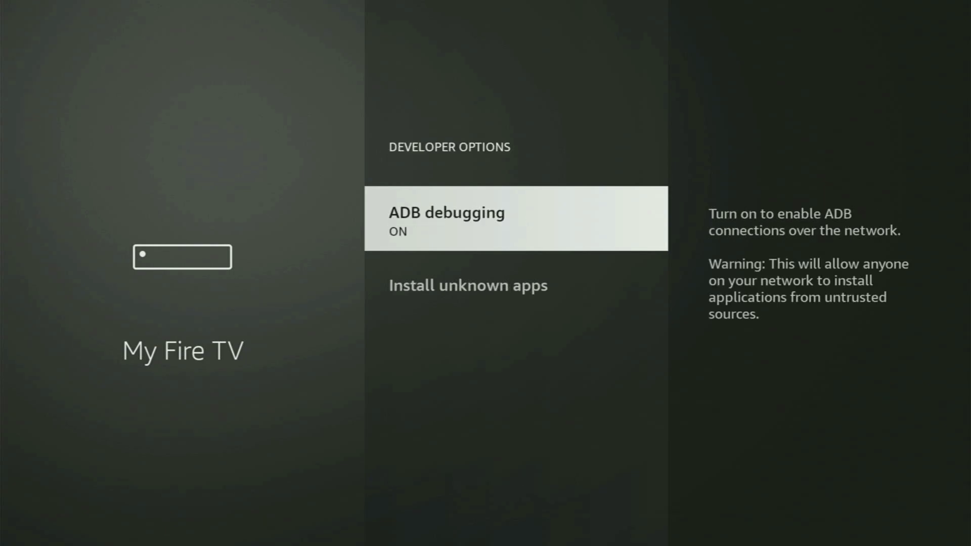
pyautogui.press('Return')
pyautogui.press('Return')
pyautogui.press('Down')
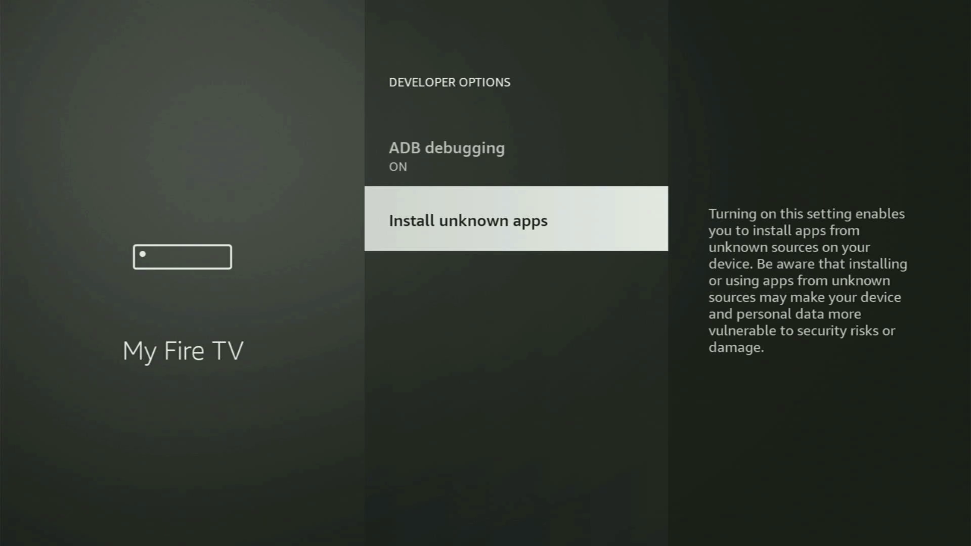
# Open Install unknown apps and switch the Downloader permission off and back on
pyautogui.press('Return')
pyautogui.press('Down')
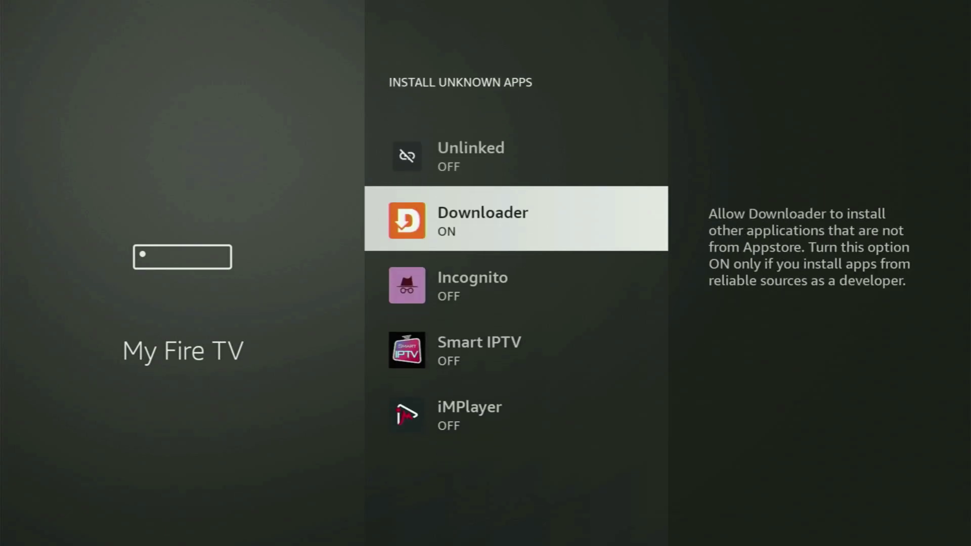
pyautogui.press('Return')
pyautogui.press('Return')
# Examine the Install unknown apps list from Unlinked to iMPlayer, checking which apps are allowed to install others
pyautogui.press('Down')
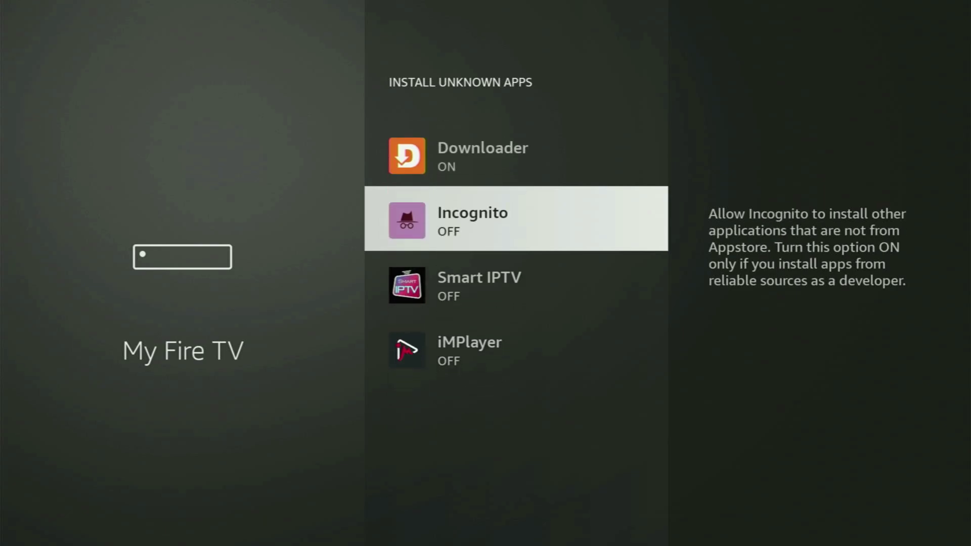
pyautogui.press('Down')
pyautogui.press('Up')
pyautogui.press('Up')
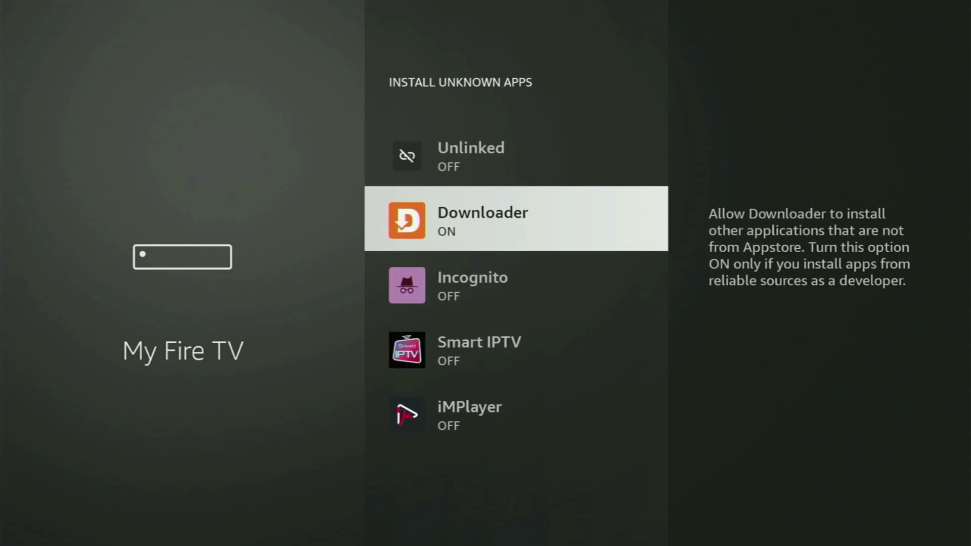
pyautogui.press('Down')
pyautogui.press('Down')
pyautogui.press('Down')
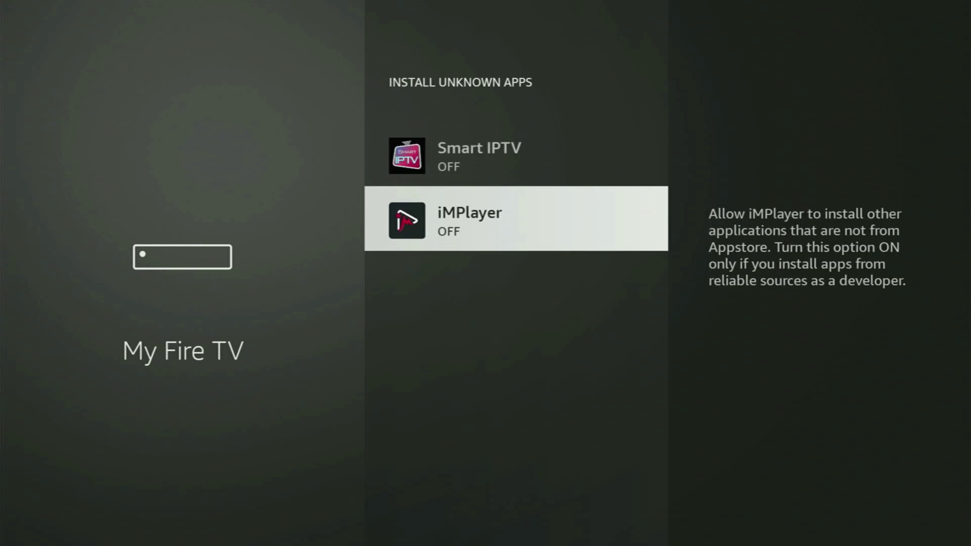
pyautogui.press('Up')
pyautogui.press('Up')
pyautogui.press('Up')
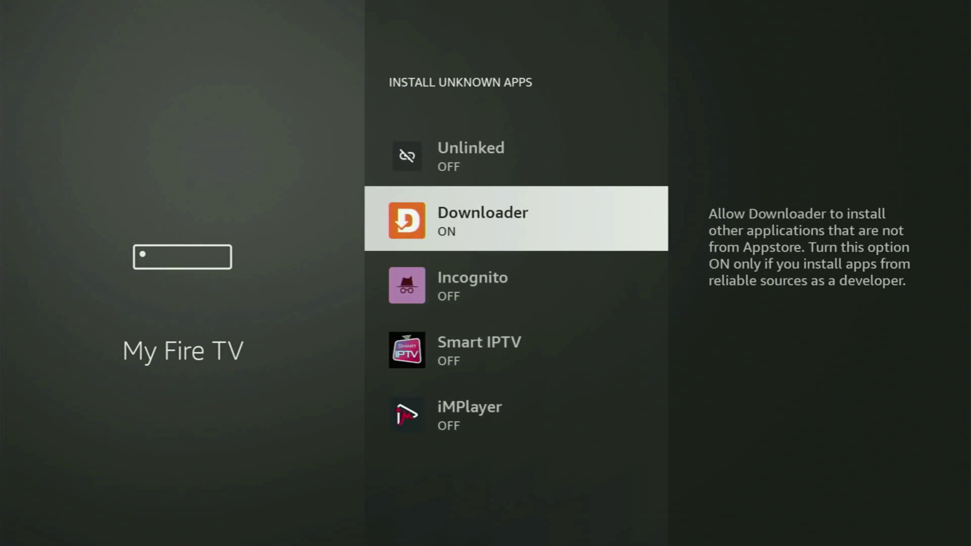
pyautogui.press('Up')
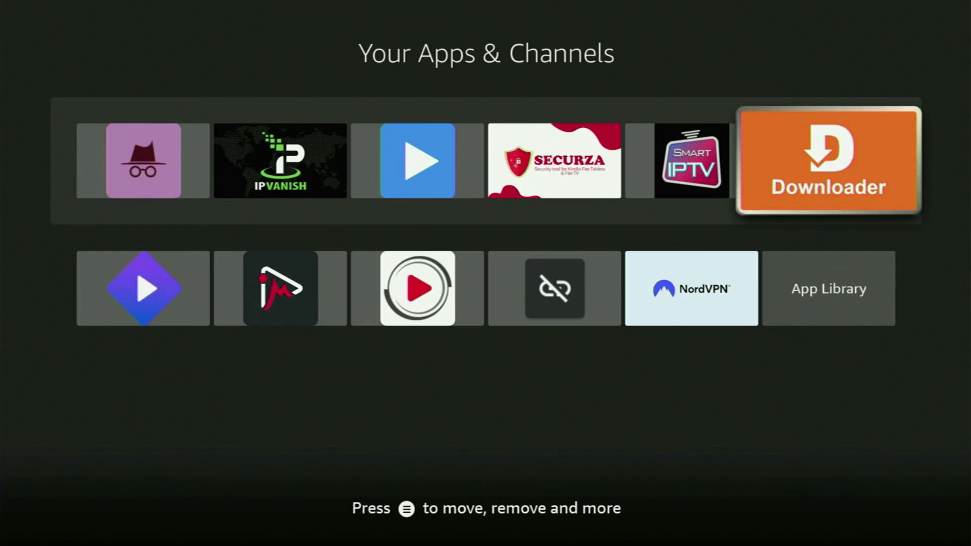
# Open NordVPN from Your Apps & Channels
pyautogui.press('Down')
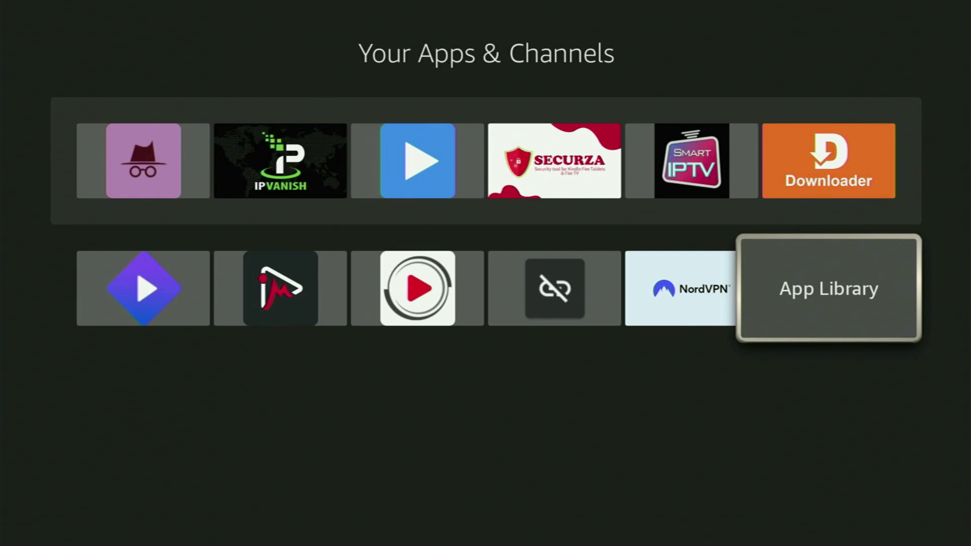
pyautogui.press('Left')
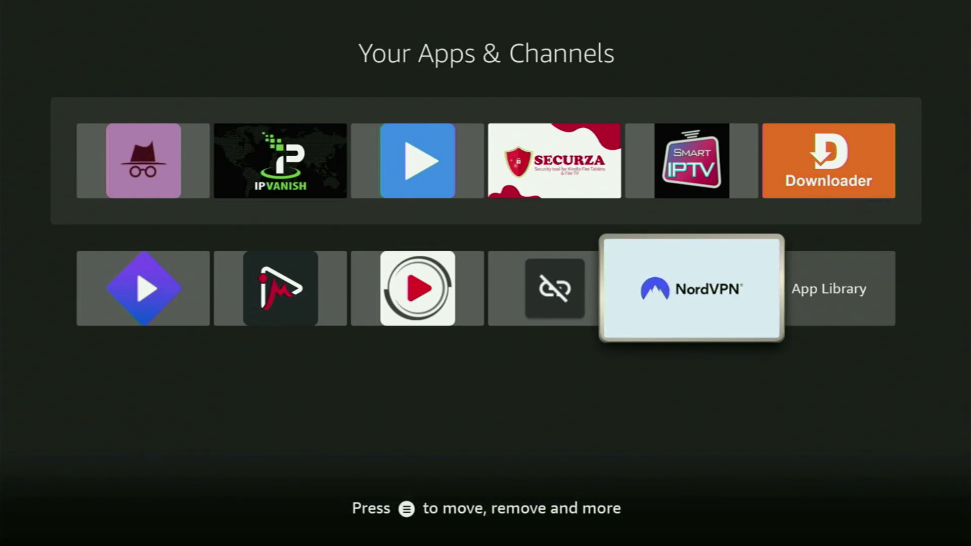
pyautogui.press('Return')
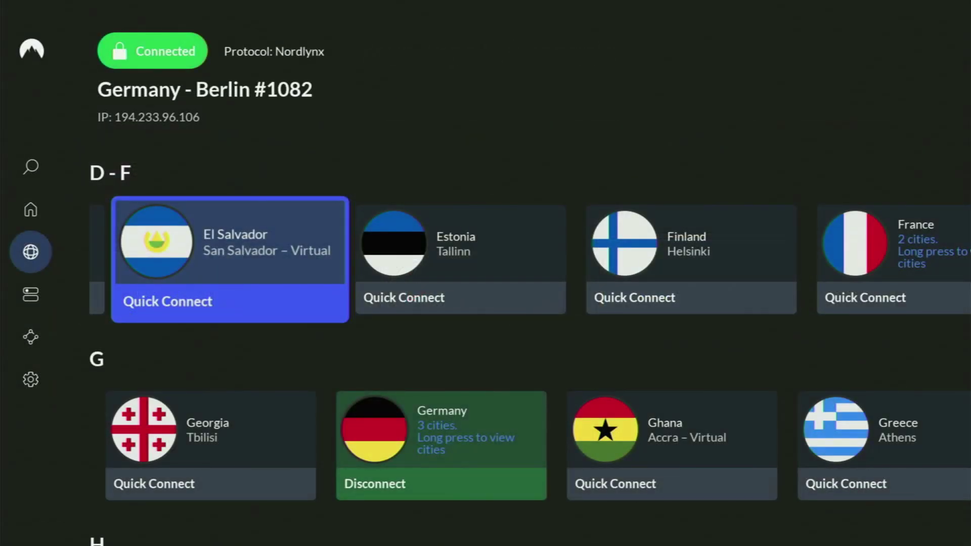
# Examine the available VPN countries from the D–F group down to U–V, as far as Vietnam
pyautogui.press('Down')
pyautogui.press('Down')
pyautogui.press('Down')
pyautogui.press('Down')
pyautogui.press('Down')
pyautogui.press('Down')
pyautogui.press('Down')
pyautogui.press('Down')
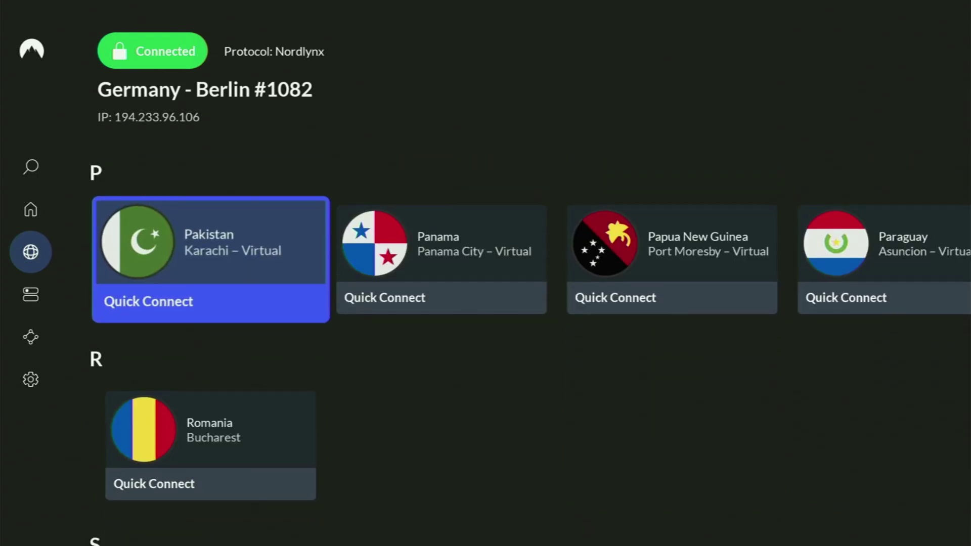
pyautogui.press('Down')
pyautogui.press('Down')
pyautogui.press('Down')
pyautogui.press('Down')
pyautogui.press('Right')
pyautogui.press('Right')
pyautogui.press('Right')
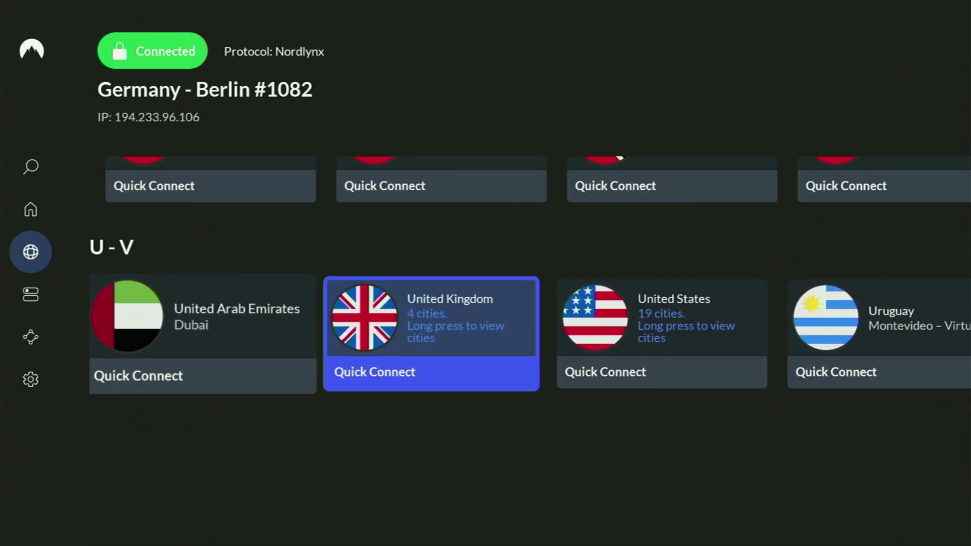
pyautogui.press('Right')
pyautogui.press('Right')
pyautogui.press('Right')
pyautogui.press('Right')
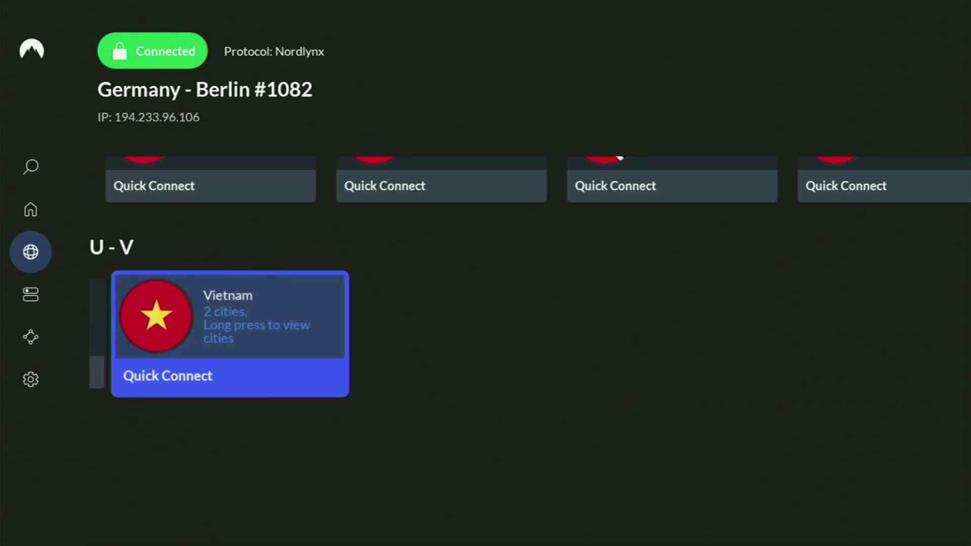
# Look back up the country list through the T, S and P groups
pyautogui.press('Up')
pyautogui.press('Right')
pyautogui.press('Right')
pyautogui.press('Right')
pyautogui.press('Right')
pyautogui.press('Up')
pyautogui.press('Up')
pyautogui.press('Up')
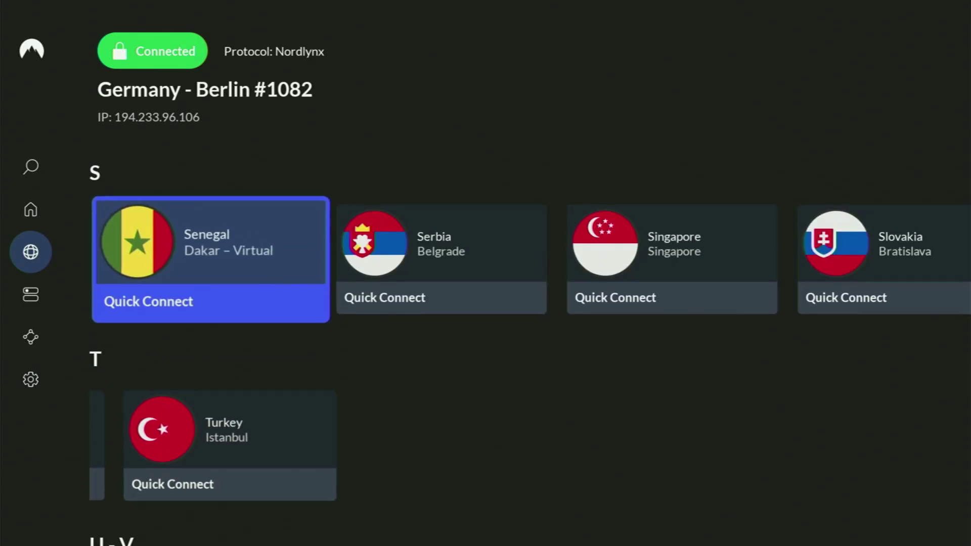
pyautogui.press('Left')
pyautogui.press('Right')
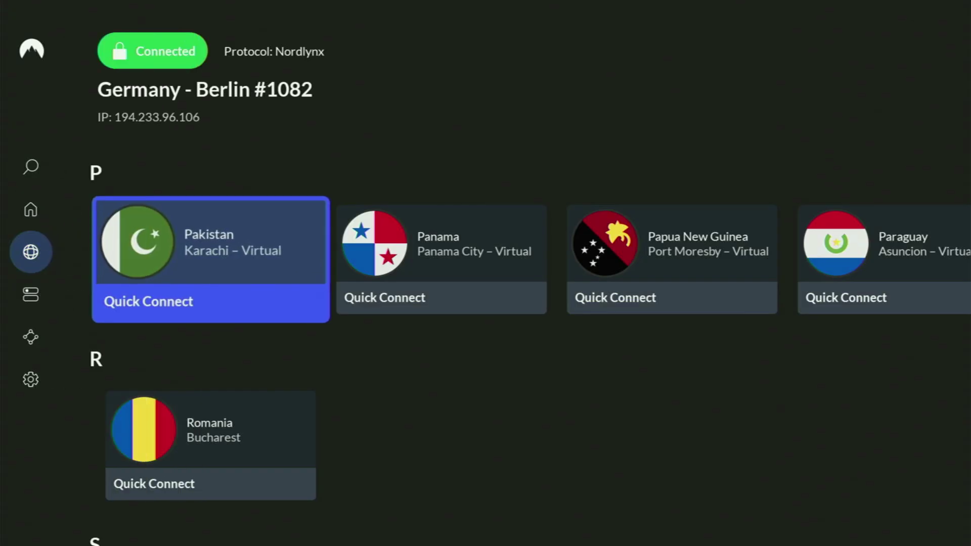
# Bring up the P2P, Onion Over VPN and other server categories and examine the P2P countries
pyautogui.press('Left')
pyautogui.press('Down')
pyautogui.press('Right')
pyautogui.press('Right')
pyautogui.press('Right')
pyautogui.press('Right')
pyautogui.press('Right')
pyautogui.press('Right')
pyautogui.press('Right')
pyautogui.press('Right')
pyautogui.press('Right')
pyautogui.press('Right')
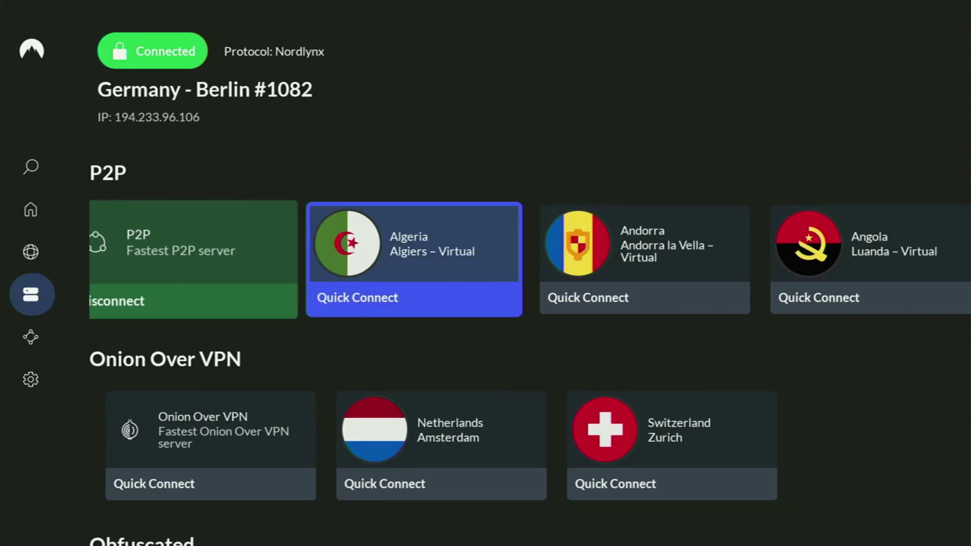
pyautogui.press('Right')
pyautogui.press('Right')
pyautogui.press('Right')
pyautogui.press('Right')
pyautogui.press('Right')
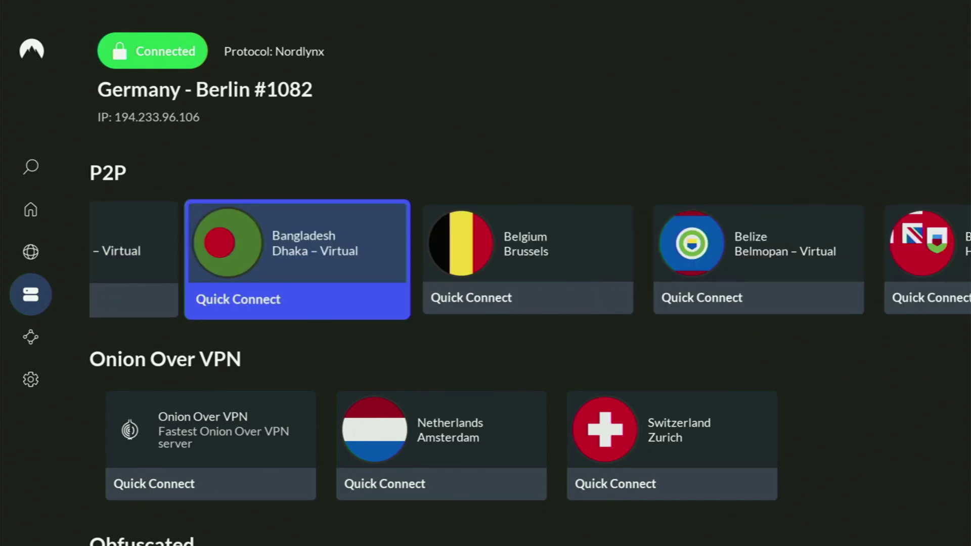
# Examine the Double VPN servers from the fastest-server entry to Switzerland
pyautogui.press('Down')
pyautogui.press('Down')
pyautogui.press('Down')
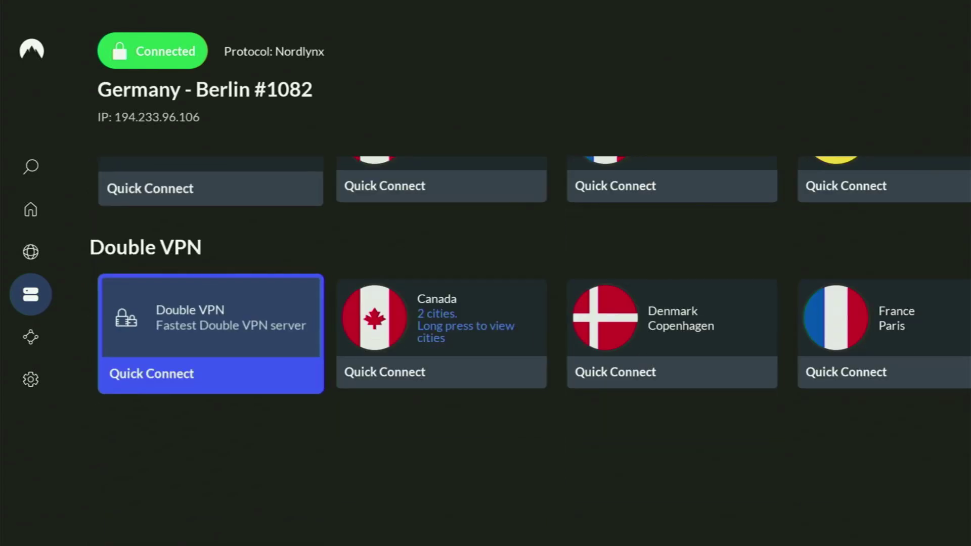
pyautogui.press('Right')
pyautogui.press('Right')
pyautogui.press('Right')
pyautogui.press('Right')
pyautogui.press('Right')
pyautogui.press('Right')
pyautogui.press('Right')
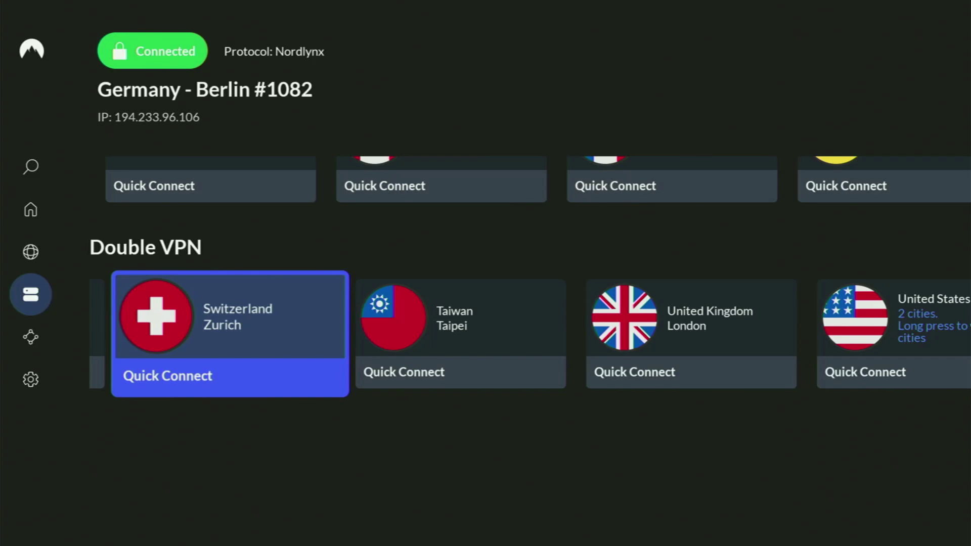
# Look through the Obfuscated servers, the remaining Double VPN countries and the Onion Over VPN row
pyautogui.press('Up')
pyautogui.press('Right')
pyautogui.press('Right')
pyautogui.press('Right')
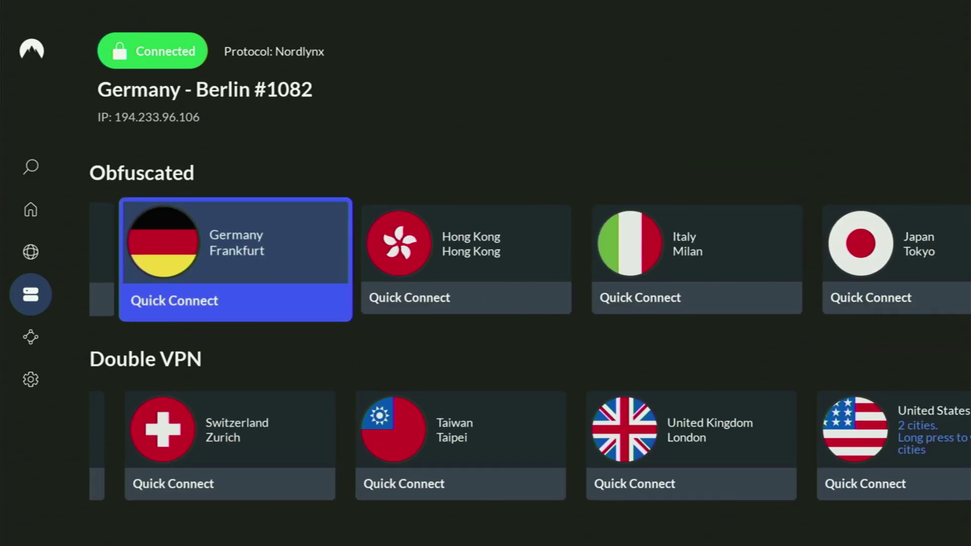
pyautogui.press('Down')
pyautogui.press('Right')
pyautogui.press('Right')
pyautogui.press('Right')
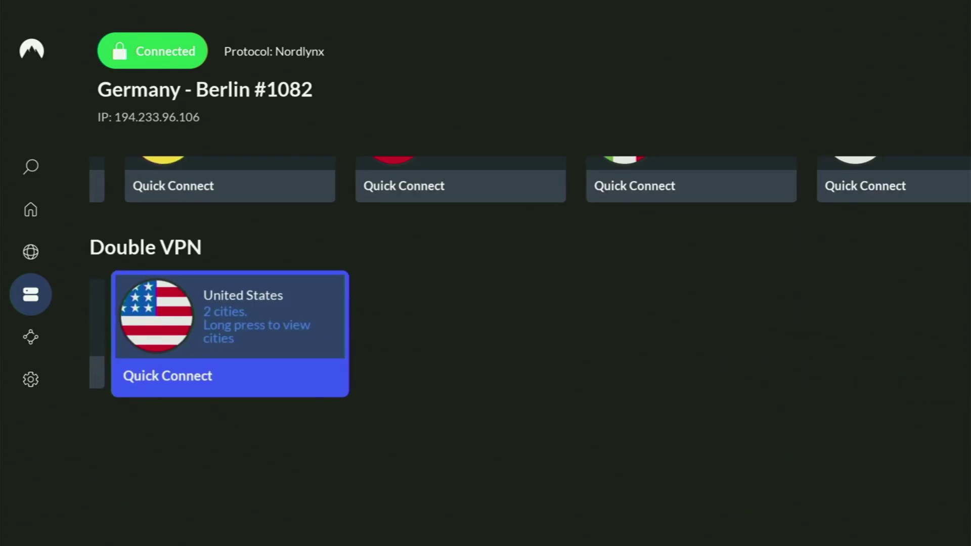
pyautogui.press('Up')
pyautogui.press('Right')
pyautogui.press('Right')
pyautogui.press('Up')
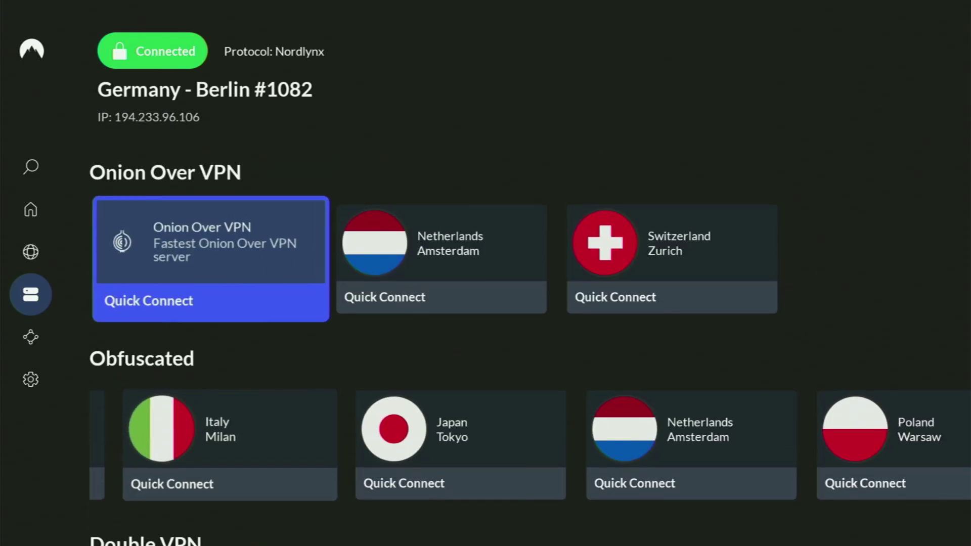
# Connect to the Bulgaria, Sofia server in the P2P category
pyautogui.press('Right')
pyautogui.press('Up')
pyautogui.press('Right')
pyautogui.press('Right')
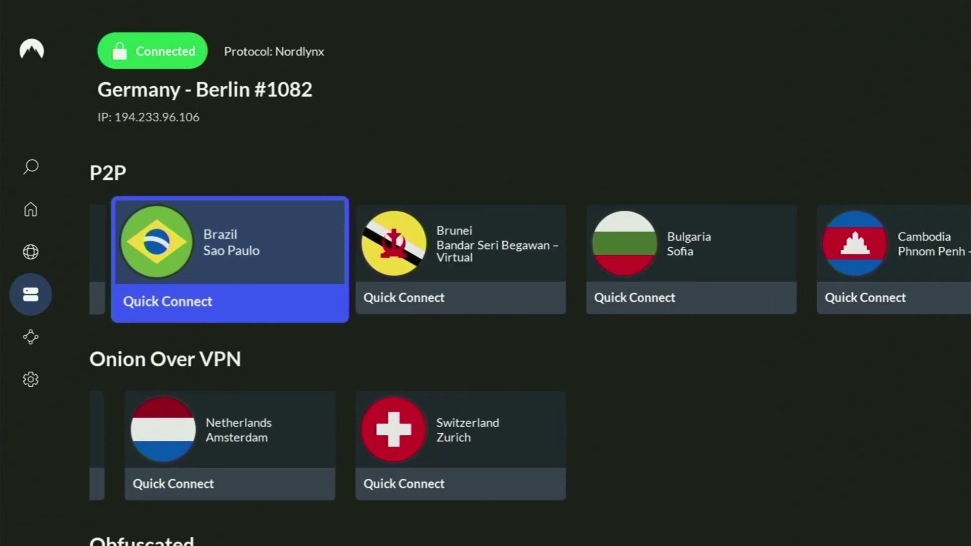
pyautogui.press('Right')
pyautogui.press('Right')
pyautogui.press('Return')
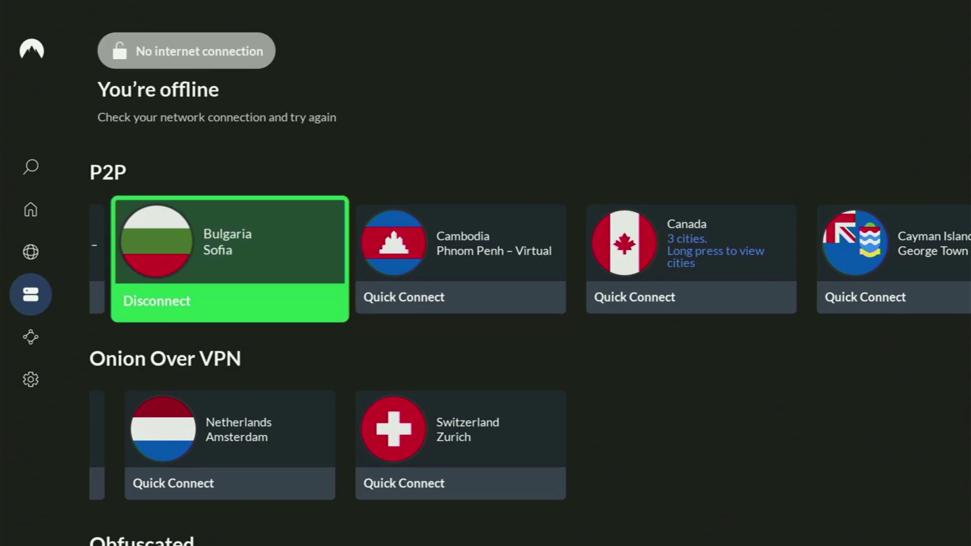
# Switch the VPN connection to the Czech Republic, Prague server in the P2P category
pyautogui.press('Right')
pyautogui.press('Right')
pyautogui.press('Right')
pyautogui.press('Right')
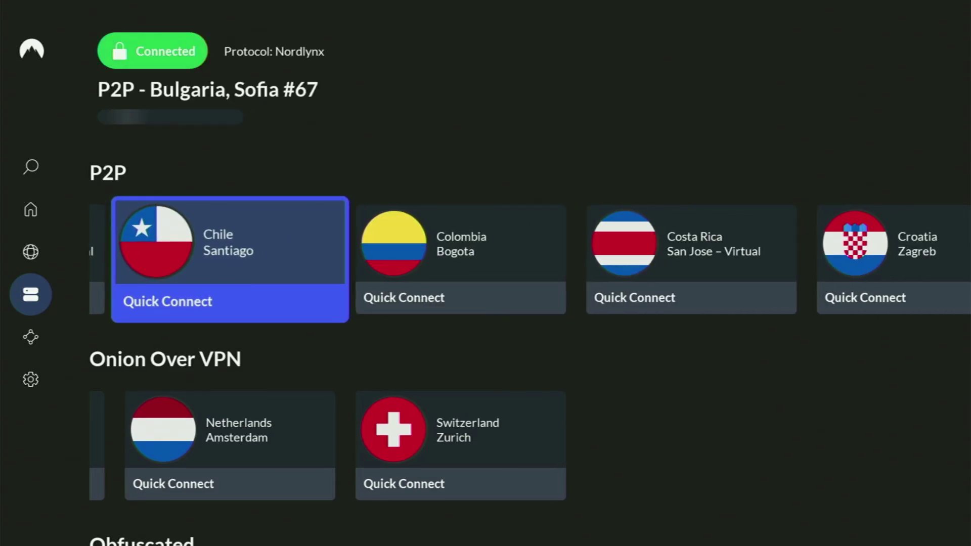
pyautogui.press('Right')
pyautogui.press('Right')
pyautogui.press('Right')
pyautogui.press('Right')
pyautogui.press('Right')
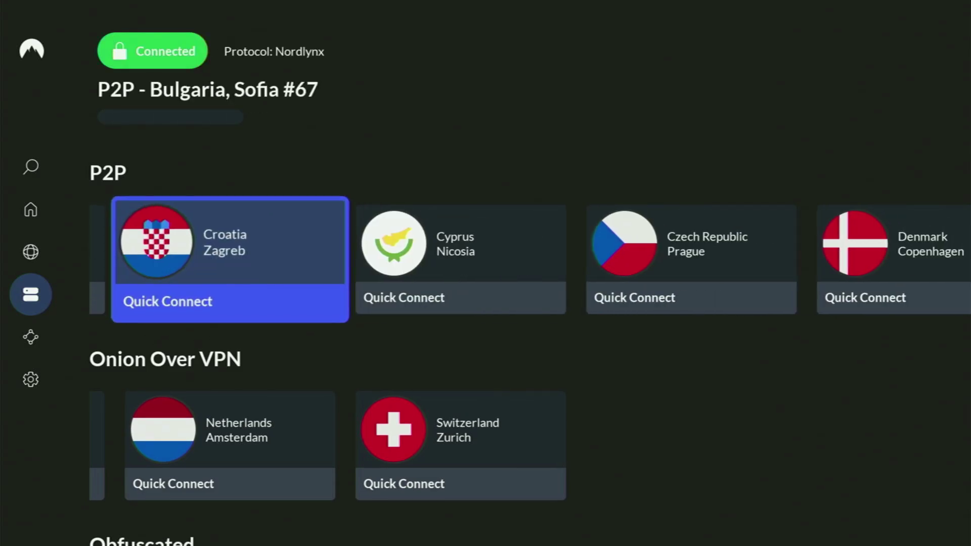
pyautogui.press('Return')
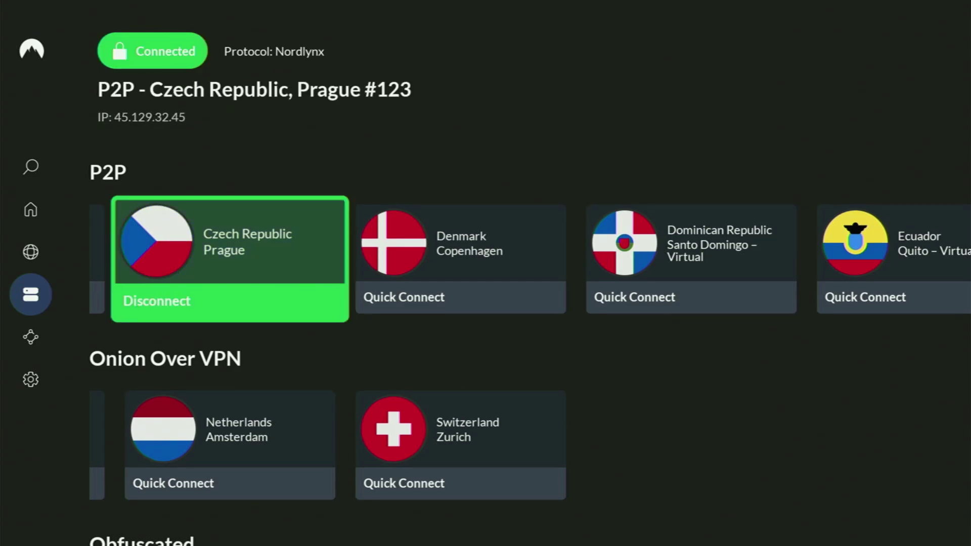
pyautogui.press('Right')
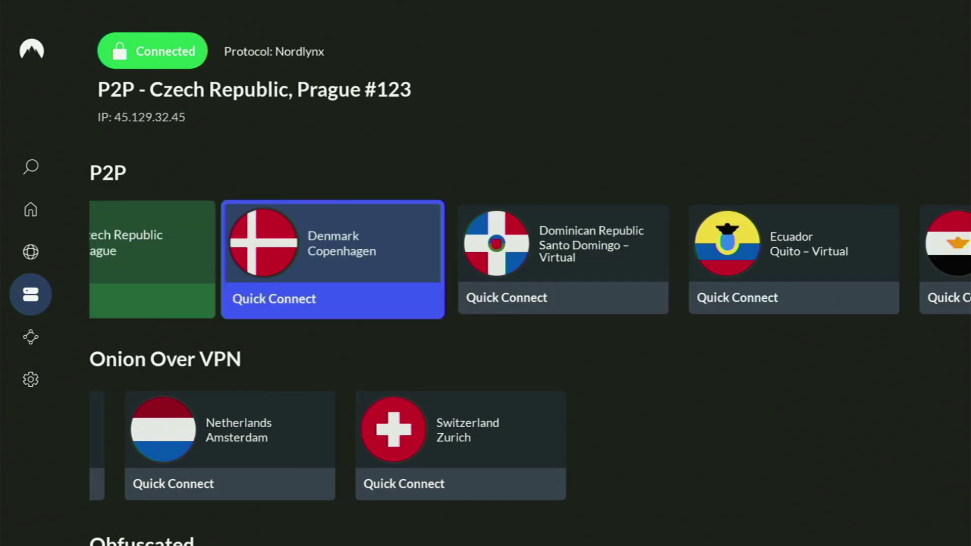
pyautogui.press('Right')
pyautogui.press('Right')
pyautogui.press('Right')
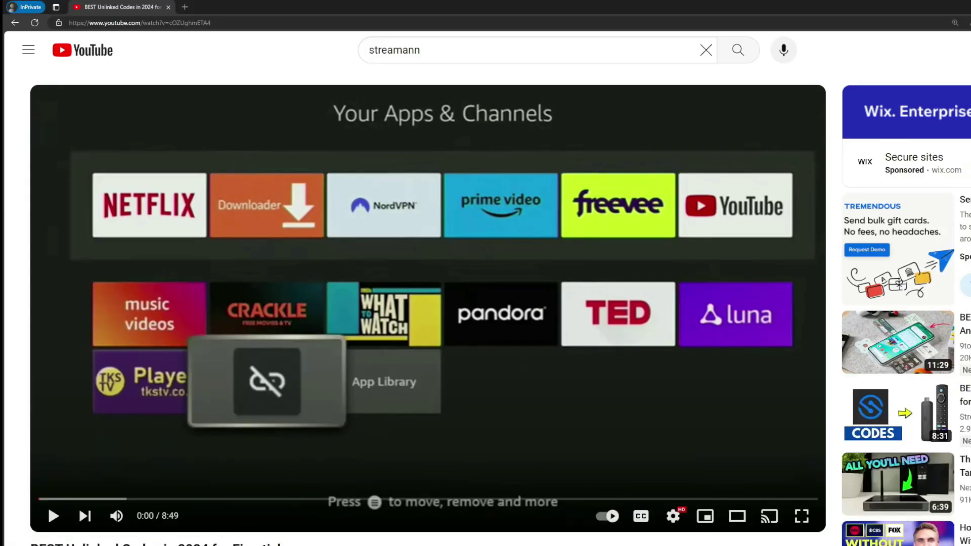
# On the YouTube video page, open the topvpnoffer.com link from the pinned comment and highlight the 3 months extra offer text
pyautogui.scroll(-7, 323, 354)
pyautogui.click(354, 311)
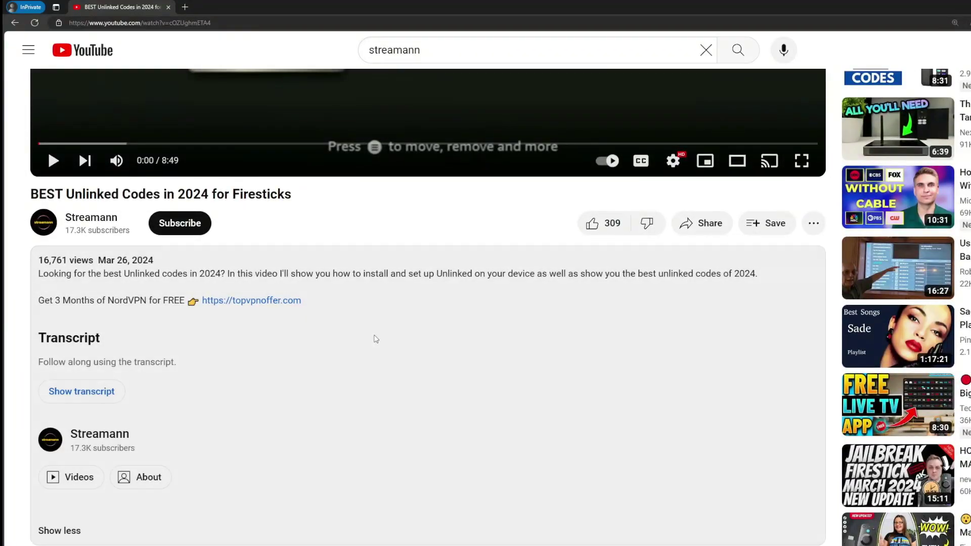
pyautogui.scroll(-5, 238, 323)
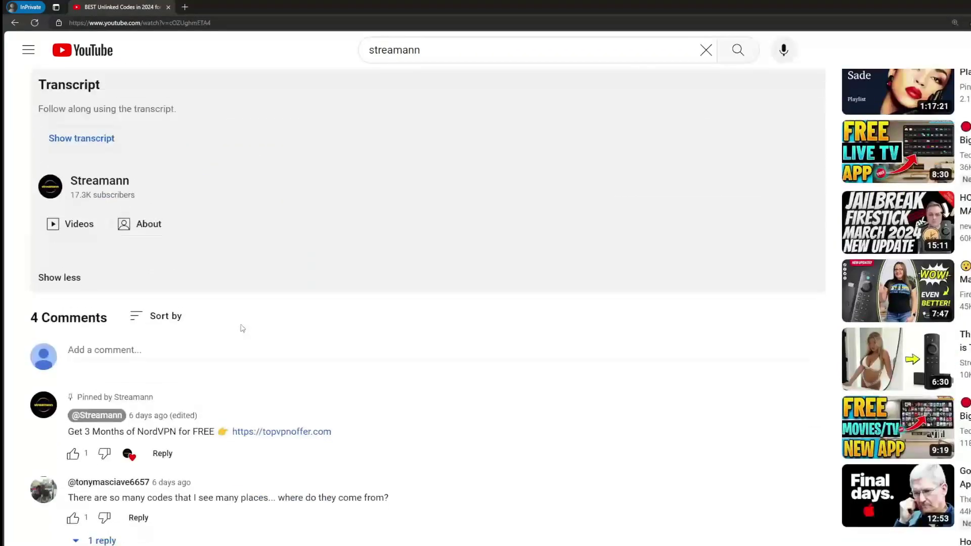
pyautogui.moveTo(333, 431); pyautogui.dragTo(232, 432)
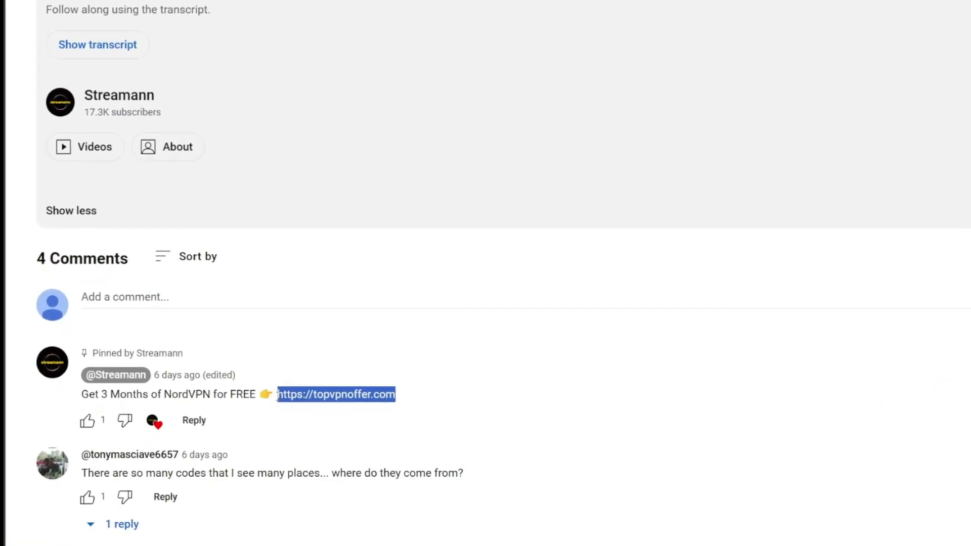
pyautogui.click(380, 394)
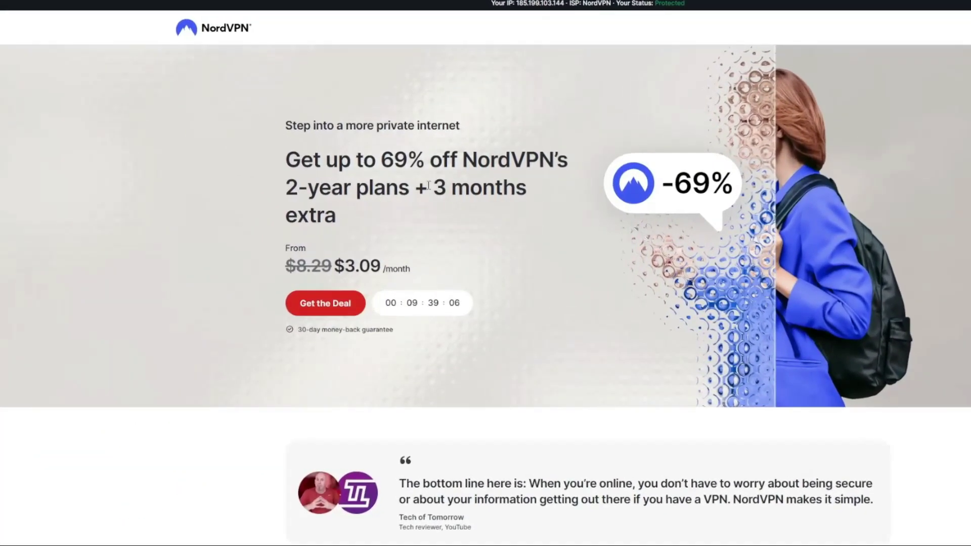
pyautogui.moveTo(430, 187); pyautogui.dragTo(529, 217)
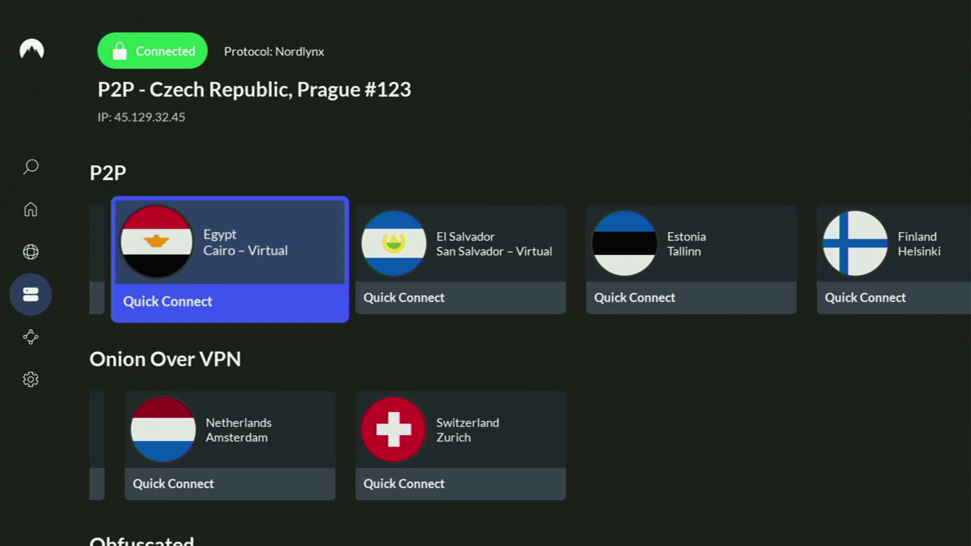
# Return to the Fire TV home screen and open the Downloader app
pyautogui.press('Home')
pyautogui.press('Right')
pyautogui.press('Right')
pyautogui.press('Right')
pyautogui.press('Right')
pyautogui.press('Right')
pyautogui.press('Right')
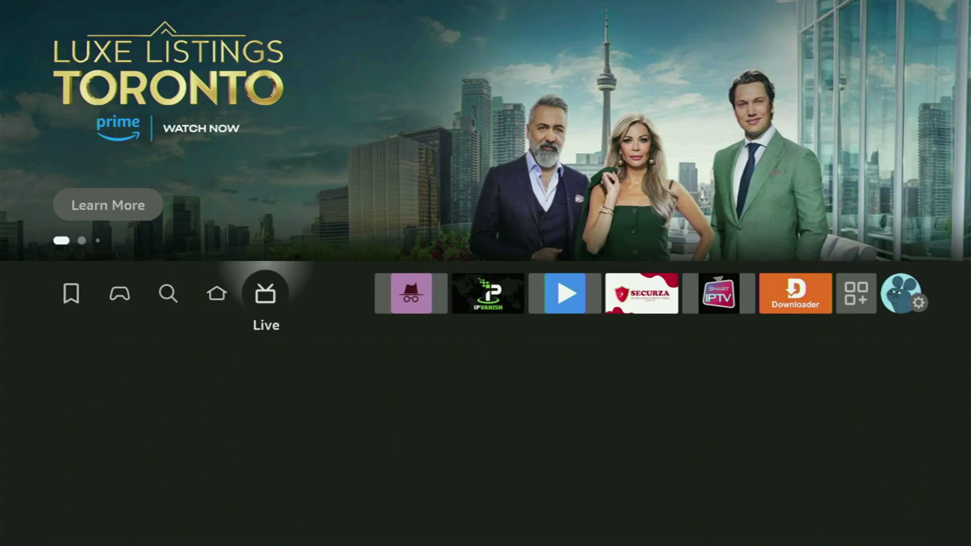
pyautogui.press('Right')
pyautogui.press('Return')
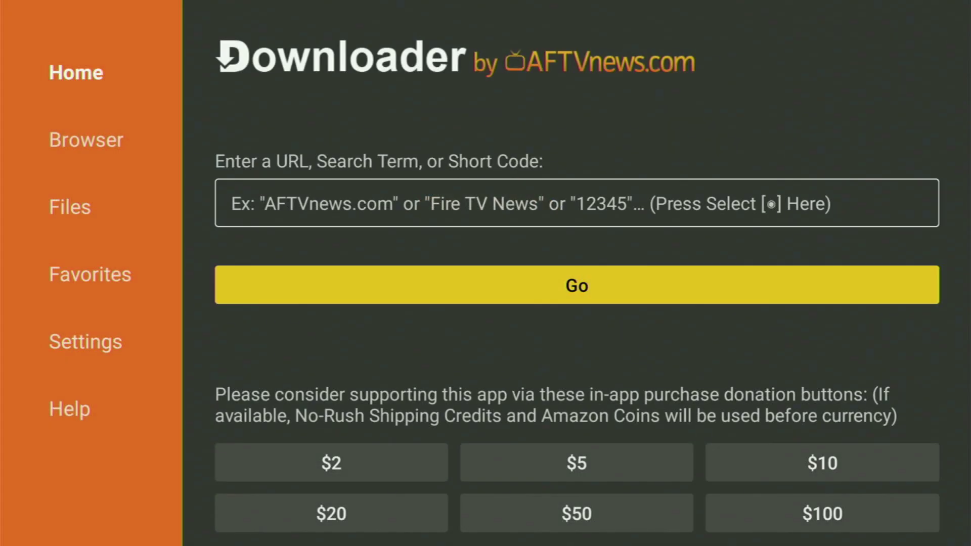
# Enter the short code 9805127 in Downloader's URL, search term or short code field
pyautogui.press('Up')
pyautogui.press('Left')
pyautogui.press('Right')
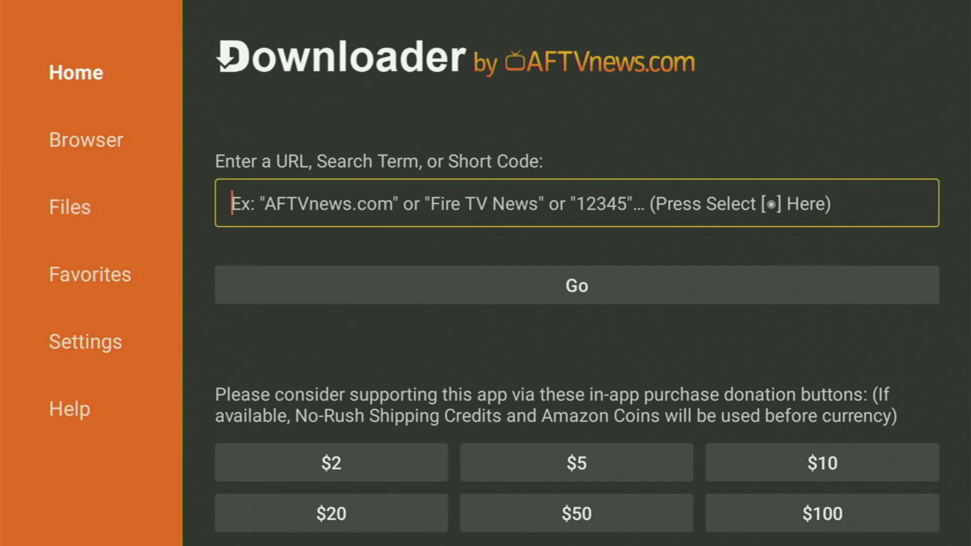
pyautogui.press('Return')
pyautogui.press('Up')
pyautogui.press('Left')
pyautogui.press('Left')
pyautogui.press('Left')
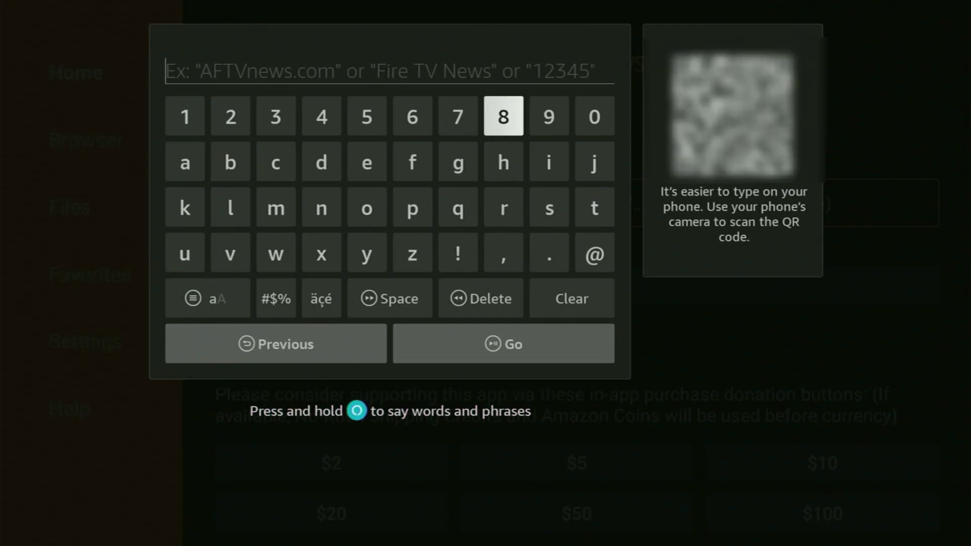
pyautogui.press('Right')
pyautogui.press('Return')
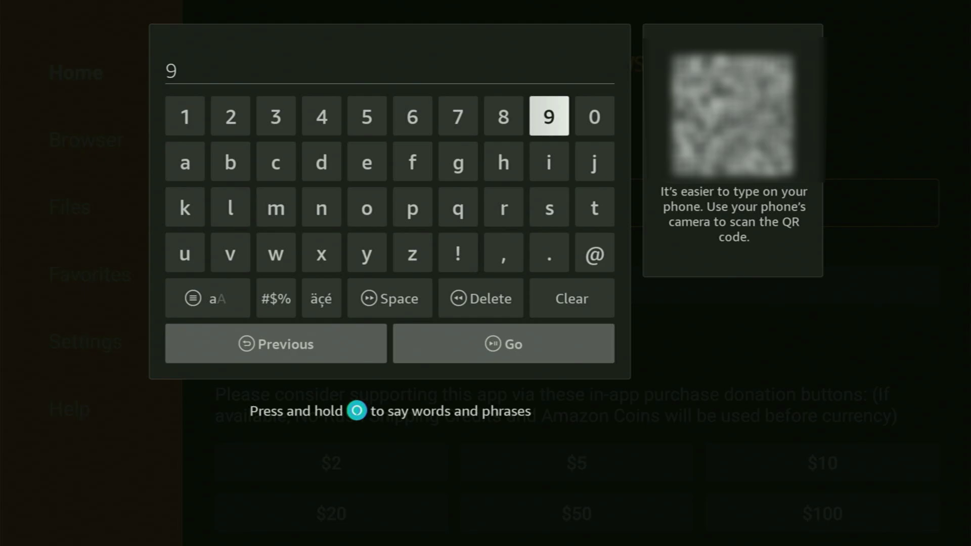
pyautogui.press('Left')
pyautogui.press('Return')
pyautogui.press('Right')
pyautogui.press('Right')
pyautogui.press('Return')
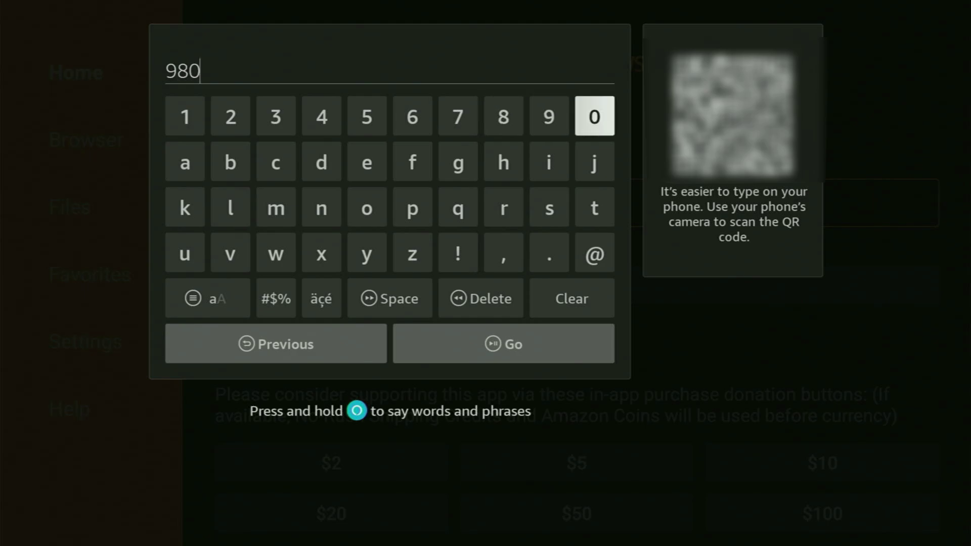
pyautogui.press('Left')
pyautogui.press('Left')
pyautogui.press('Left')
pyautogui.press('Left')
pyautogui.press('Left')
pyautogui.press('Return')
pyautogui.press('Left')
pyautogui.press('Left')
pyautogui.press('Left')
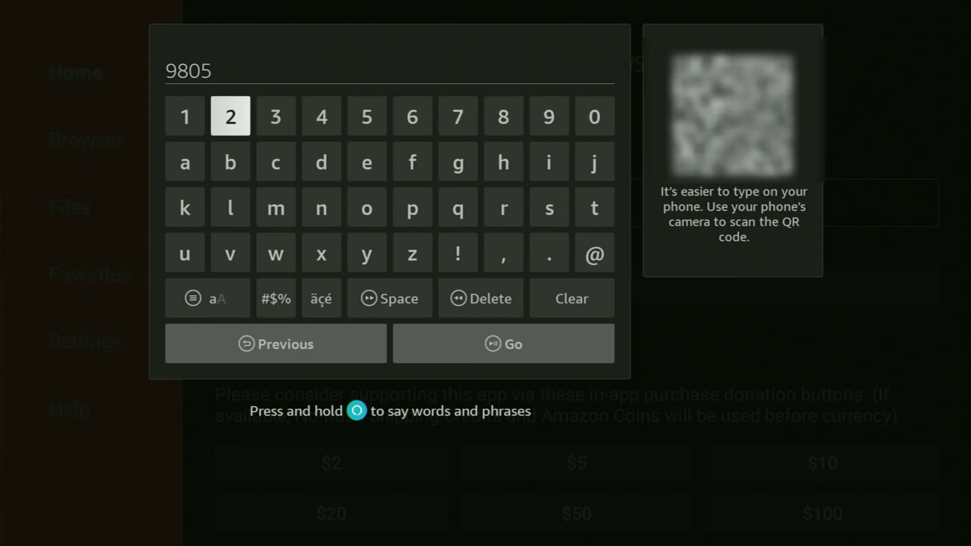
pyautogui.press('Left')
pyautogui.press('Return')
pyautogui.press('Right')
pyautogui.press('Return')
pyautogui.press('Right')
pyautogui.press('Right')
pyautogui.press('Right')
pyautogui.press('Right')
pyautogui.press('Right')
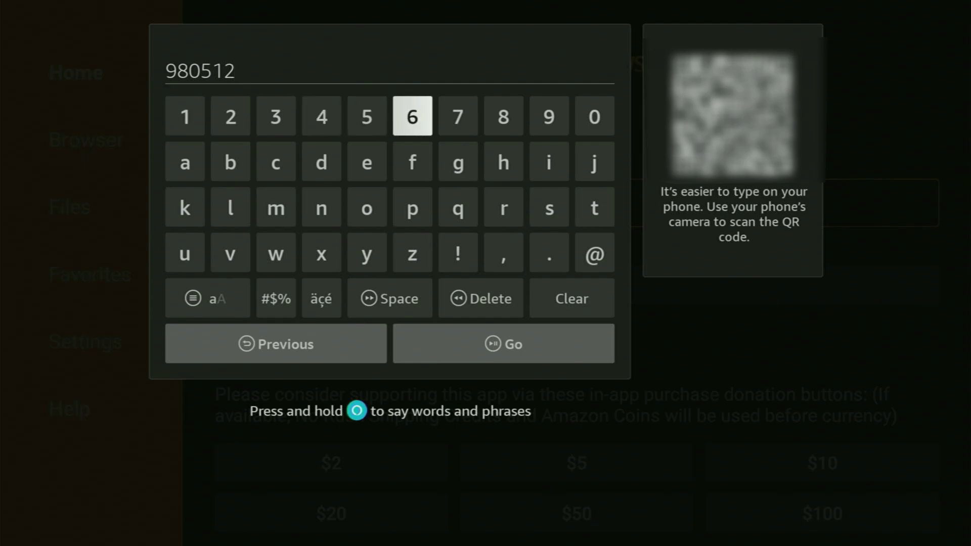
pyautogui.press('Return')
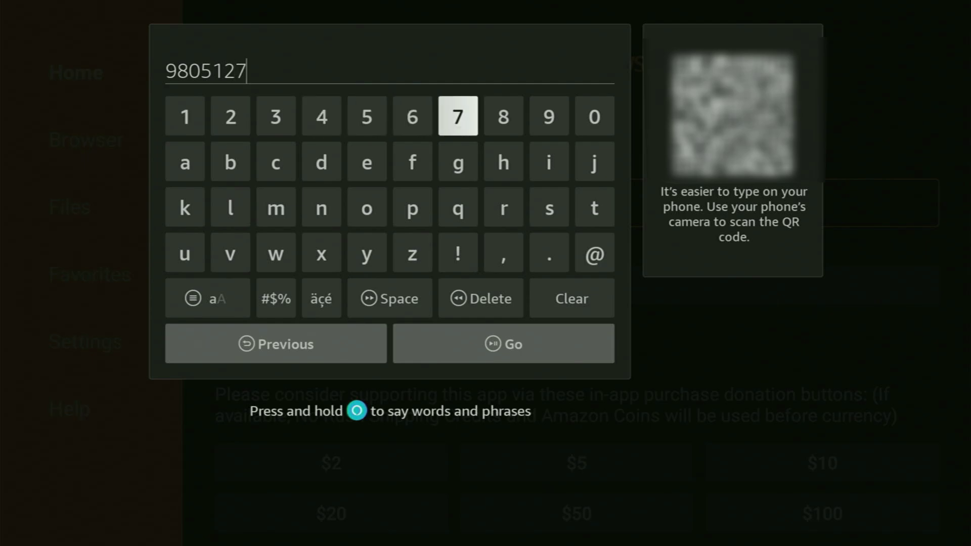
# Submit the entered short code to load its download link
pyautogui.press('Down')
pyautogui.press('Down')
pyautogui.press('Down')
pyautogui.press('Down')
pyautogui.press('Down')
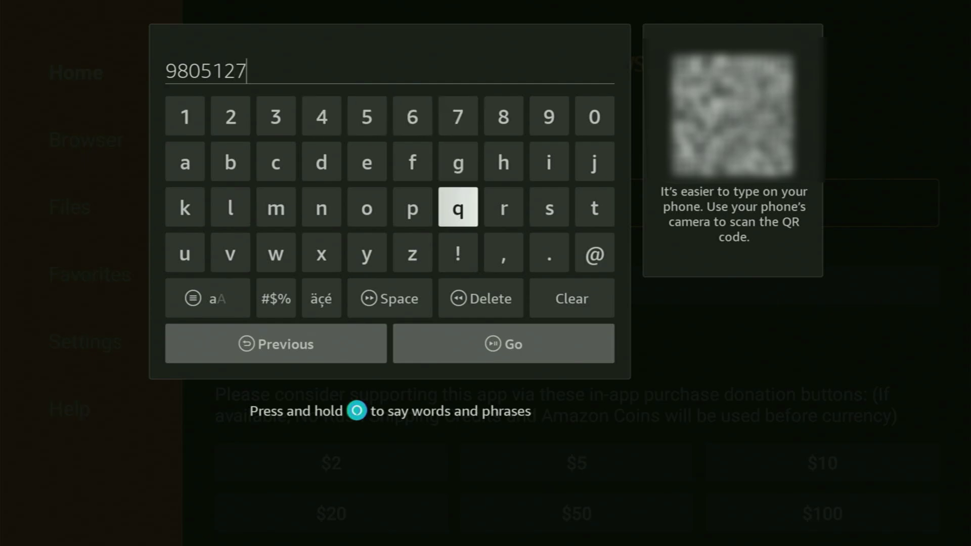
pyautogui.press('Return')
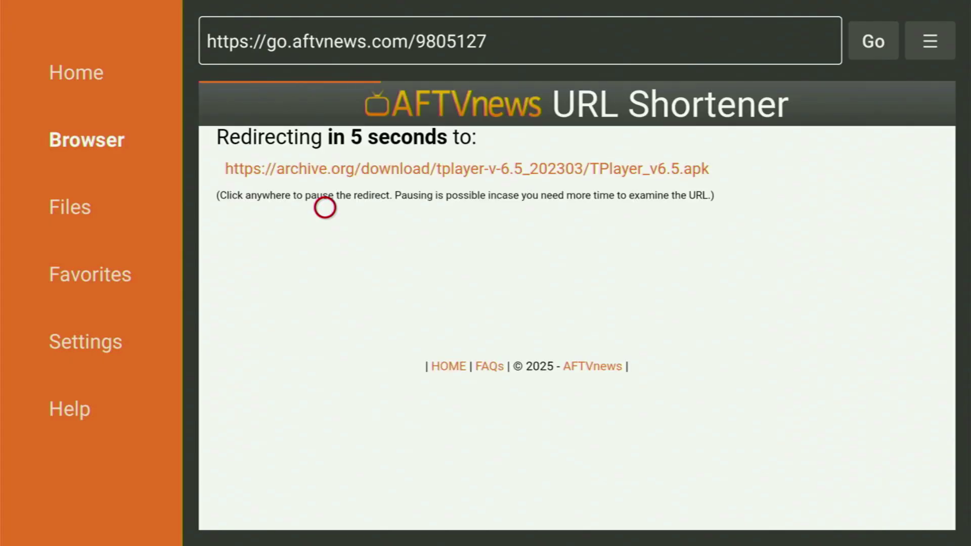
# Install the downloaded TPlayer app and close the installer without opening the app
pyautogui.press('Menu')
pyautogui.press('Down')
pyautogui.press('Down')
pyautogui.press('Return')
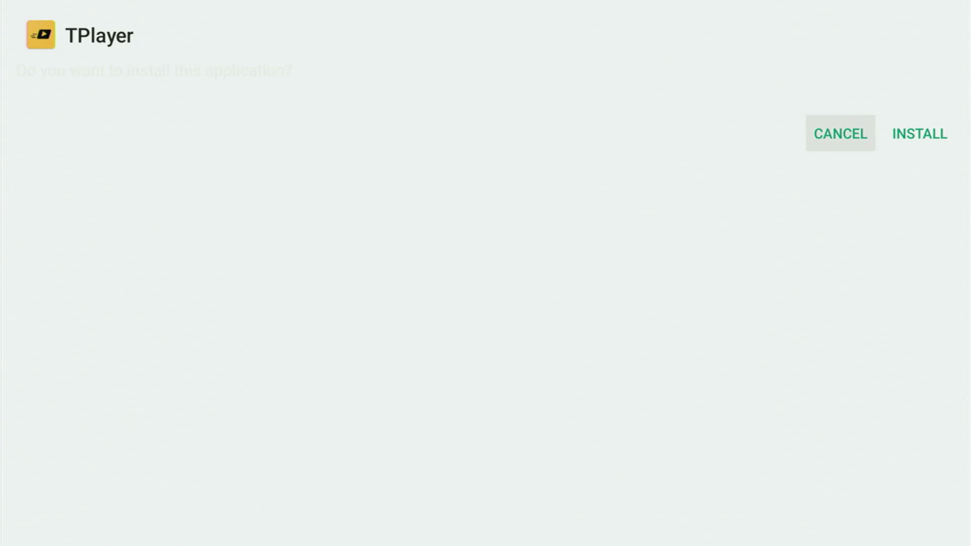
pyautogui.press('Right')
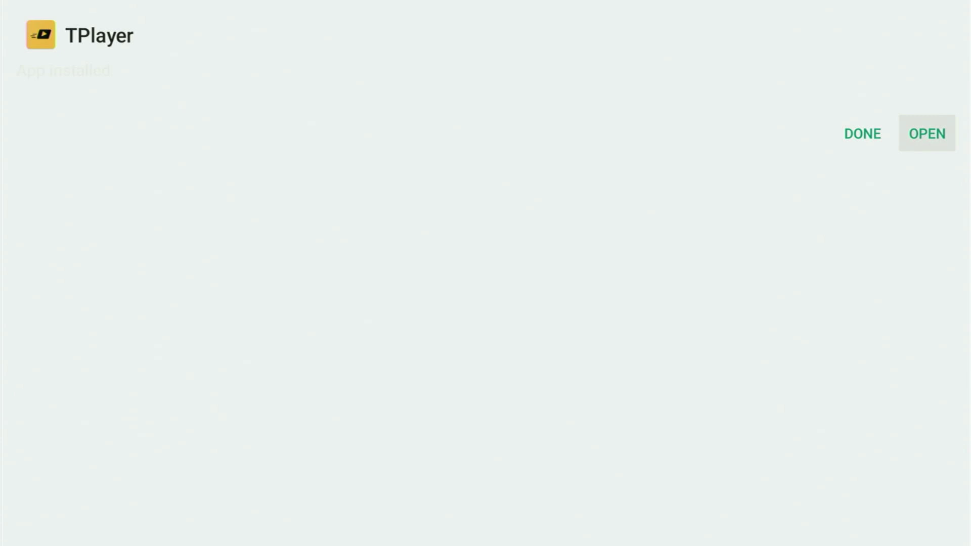
pyautogui.press('Left')
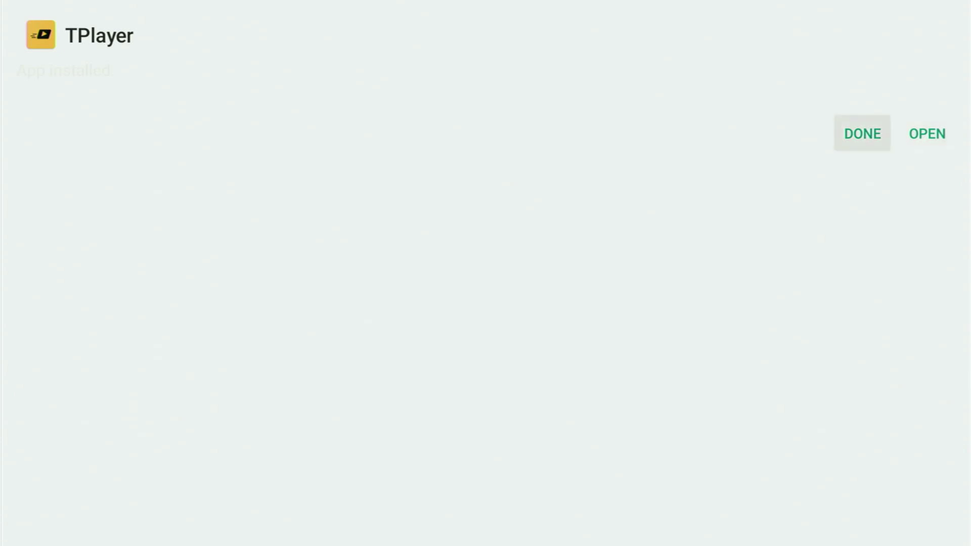
pyautogui.press('Right')
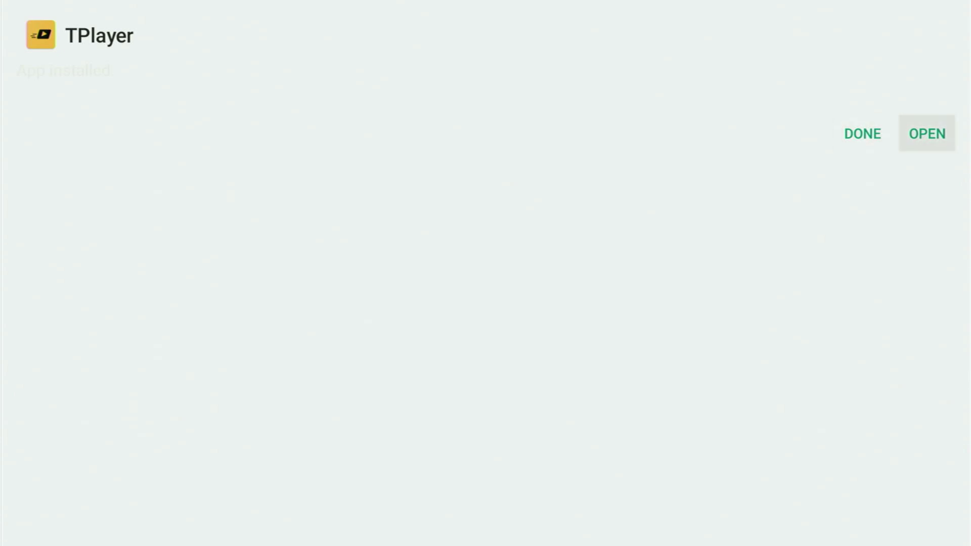
pyautogui.press('Left')
pyautogui.press('Return')
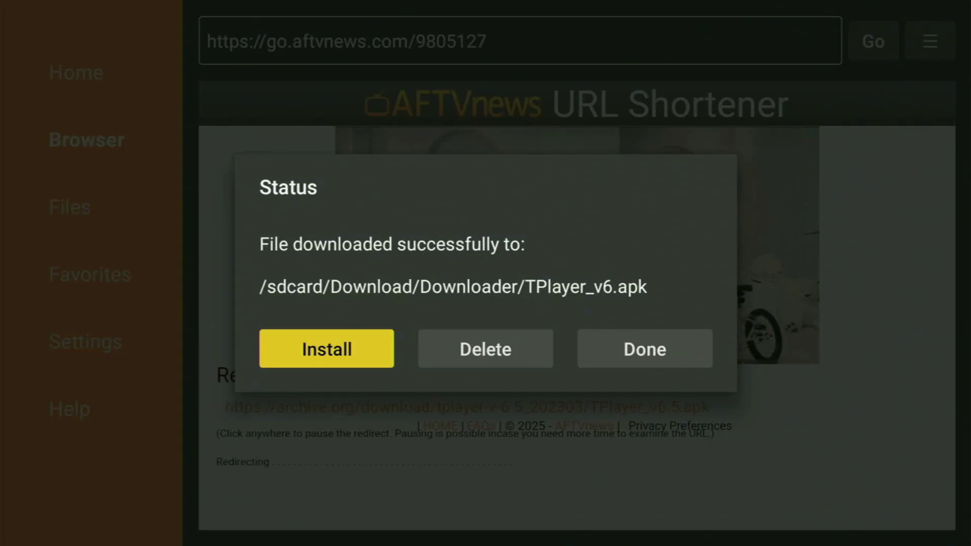
# Delete the downloaded installation file TPlayer_v6.apk and confirm its removal
pyautogui.press('Right')
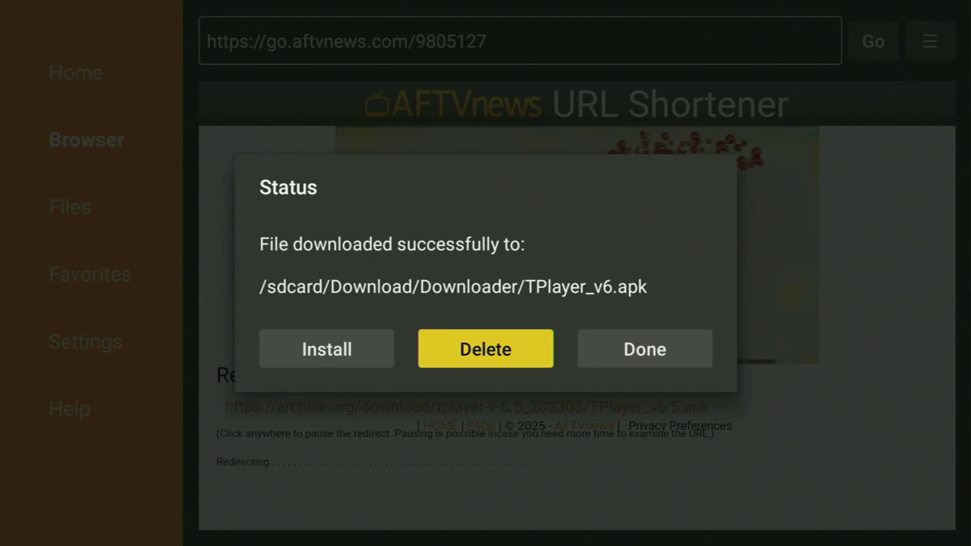
pyautogui.press('Return')
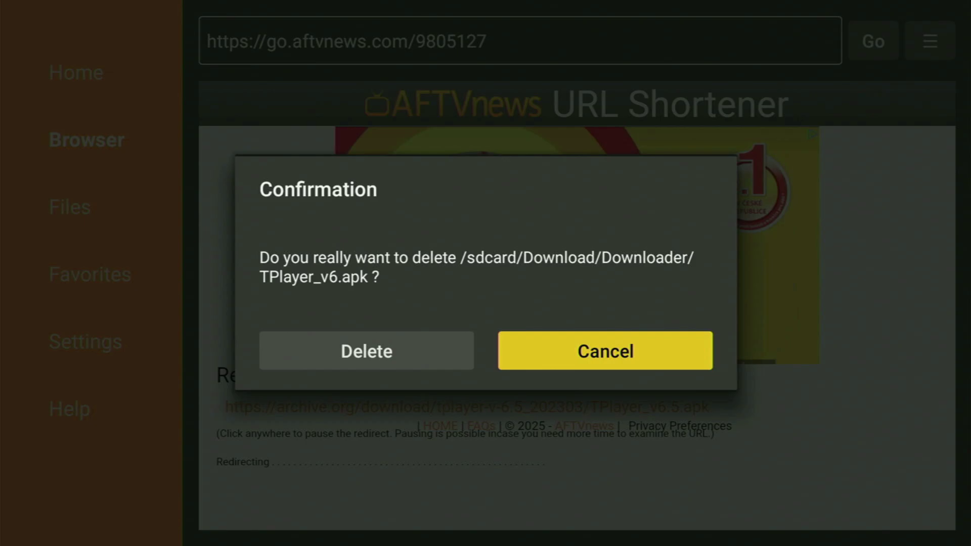
pyautogui.press('Left')
pyautogui.press('Return')
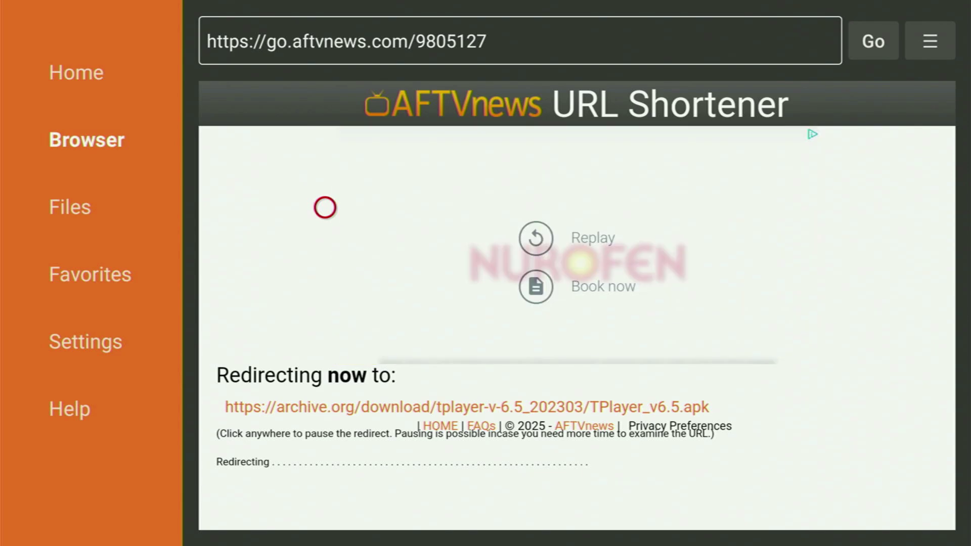
# Return to the Fire TV home screen and move the TPlayer app to the front of Your Apps & Channels
pyautogui.press('Home')
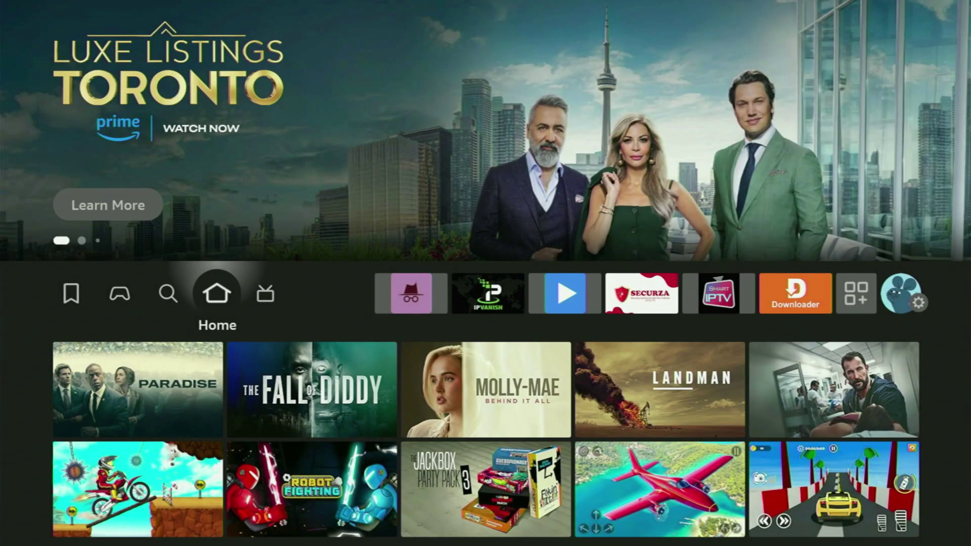
pyautogui.press('Right')
pyautogui.press('Right')
pyautogui.press('Right')
pyautogui.press('Right')
pyautogui.press('Right')
pyautogui.press('Right')
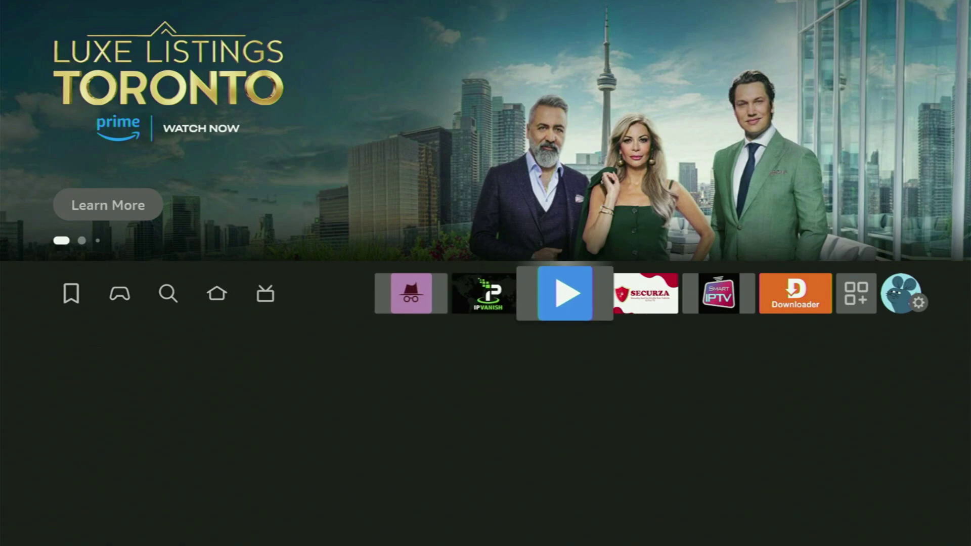
pyautogui.press('Right')
pyautogui.press('Right')
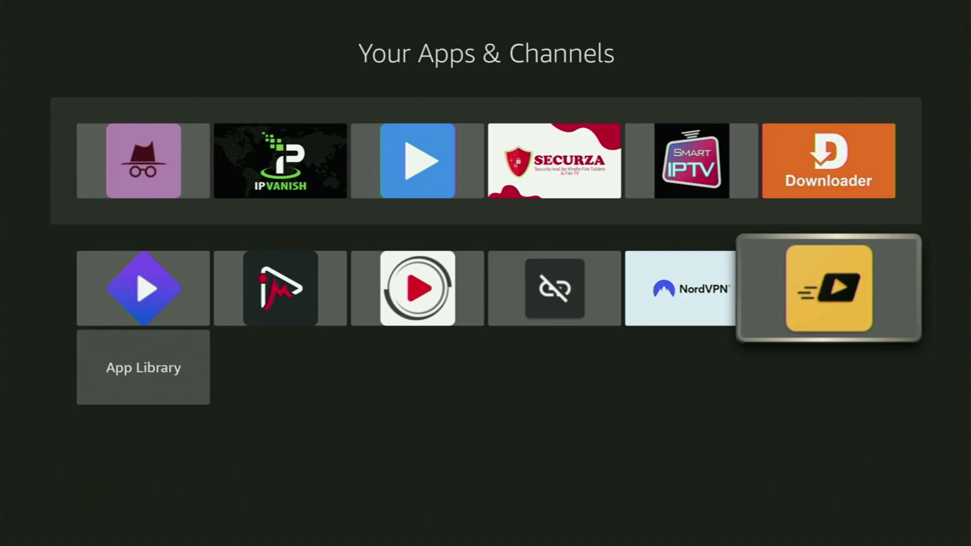
pyautogui.press('Menu')
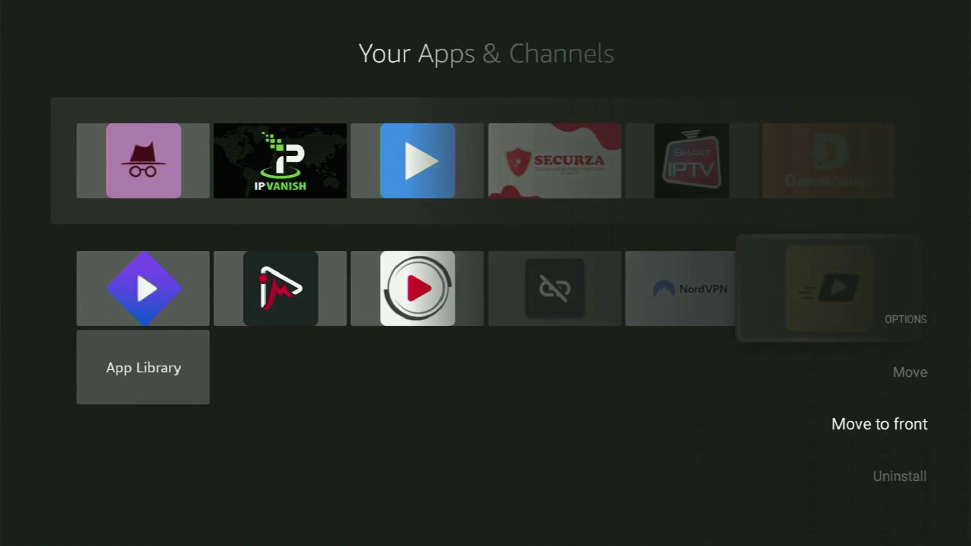
pyautogui.press('Return')
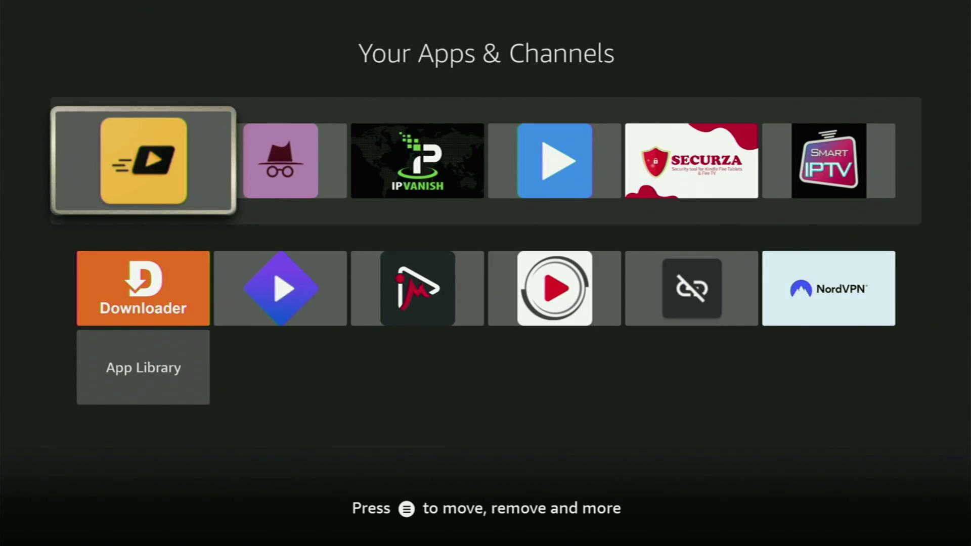
# Select the NordVPN app in the Your Apps & Channels list
pyautogui.press('Down')
pyautogui.press('Right')
pyautogui.press('Right')
pyautogui.press('Right')
pyautogui.press('Right')
pyautogui.press('Right')
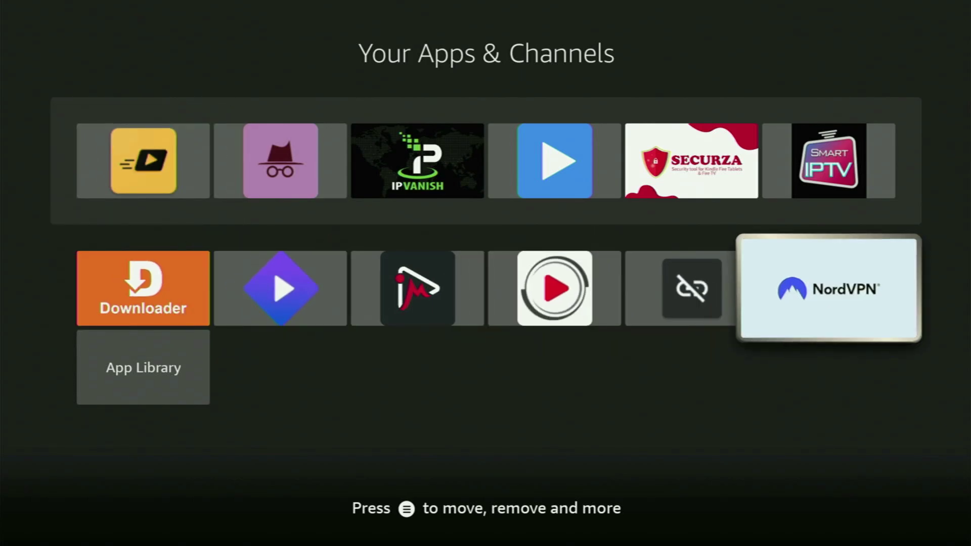